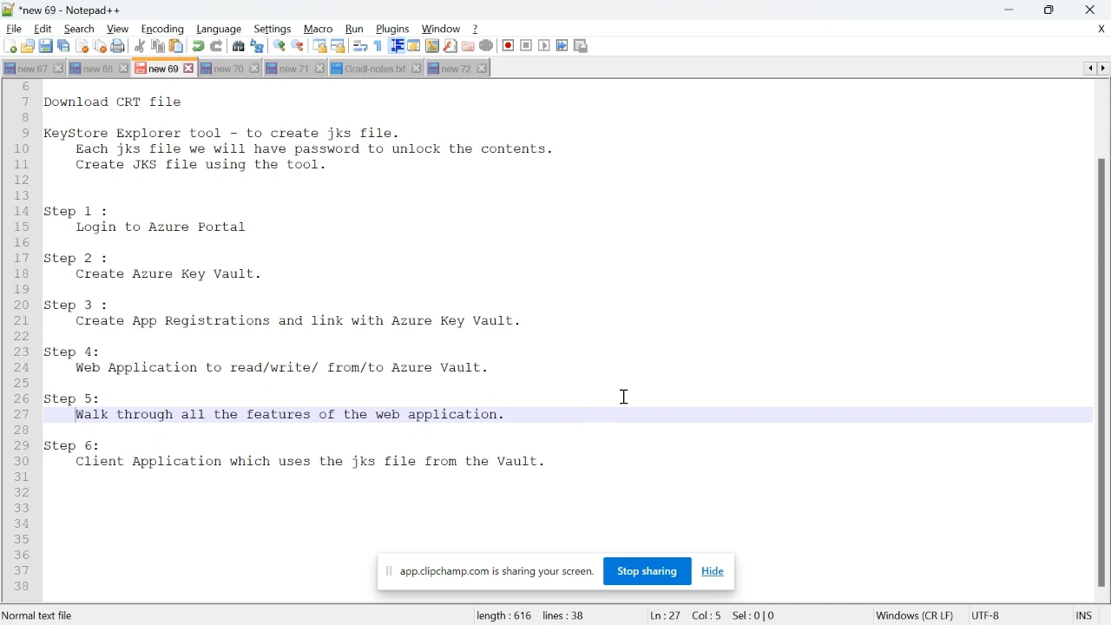
Switch to the List Of Certificate Files page in Chrome and review its upload options and listed certificates.
key(alt+Tab)
key(alt+Tab)
key(alt+Tab)
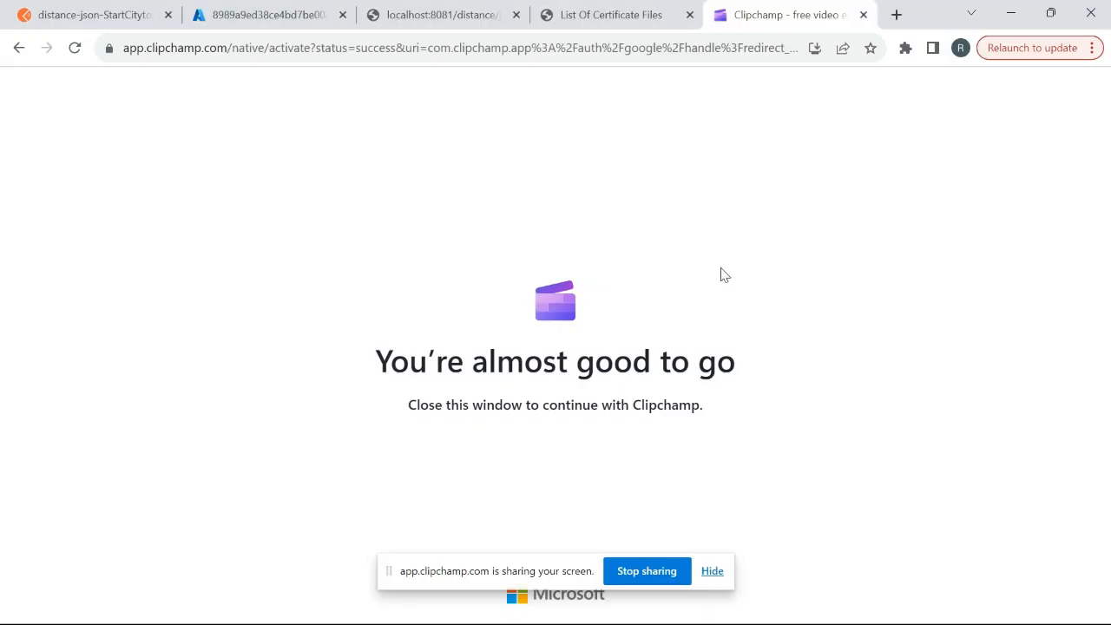
click(620, 16)
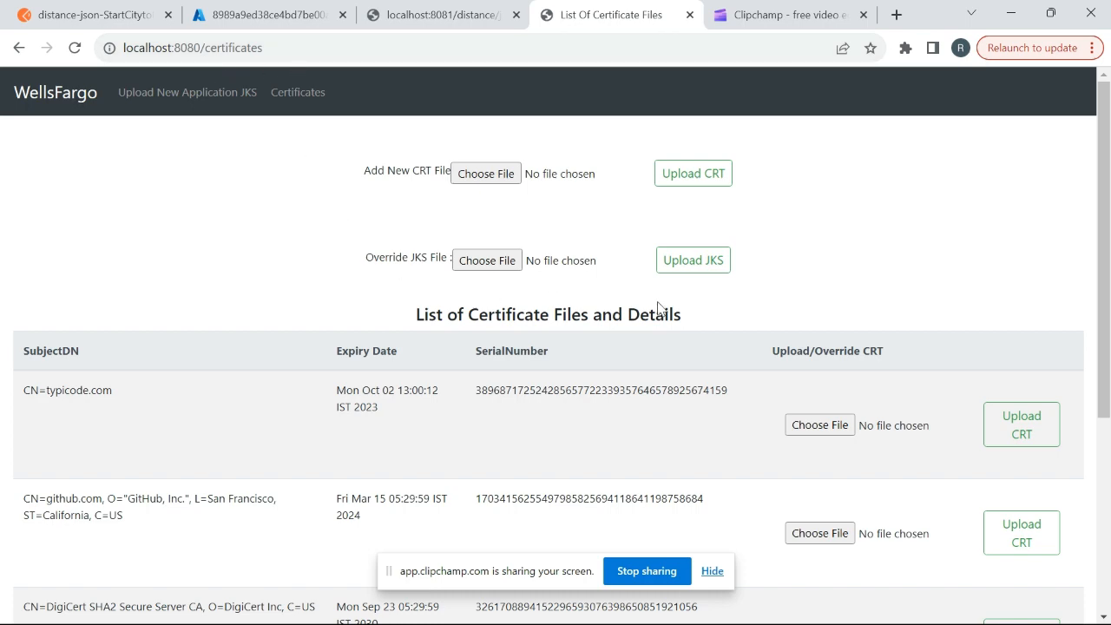
mouse_move(1108, 261)
mouse_down()
mouse_move(1108, 351)
mouse_move(1108, 252)
mouse_up()
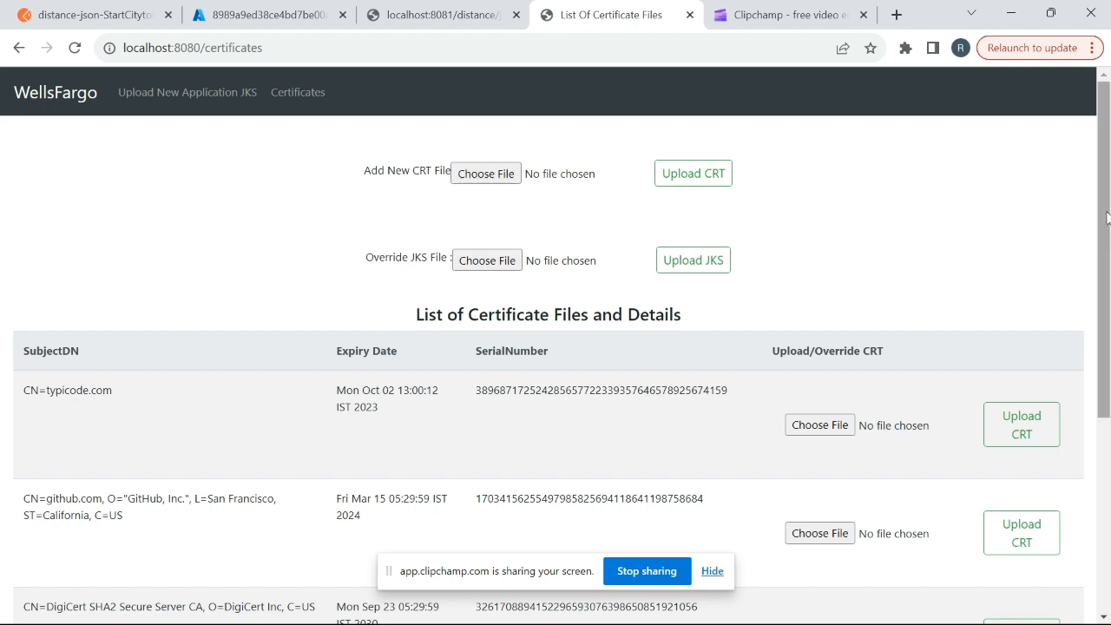
drag(1107, 217, 1106, 280)
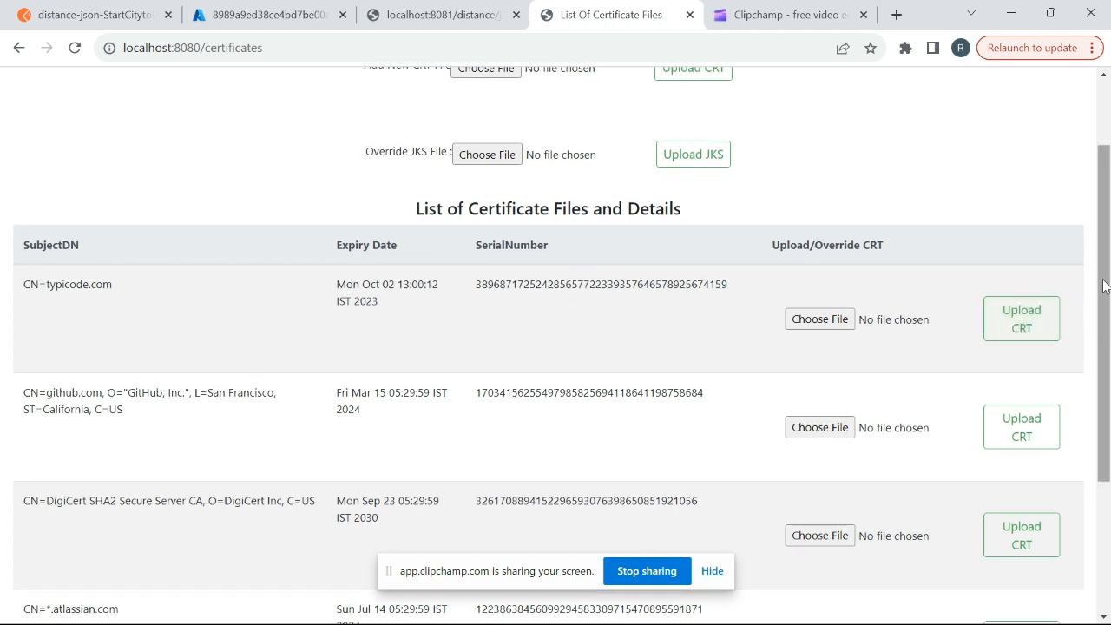
scroll(1105, 285, up, 2)
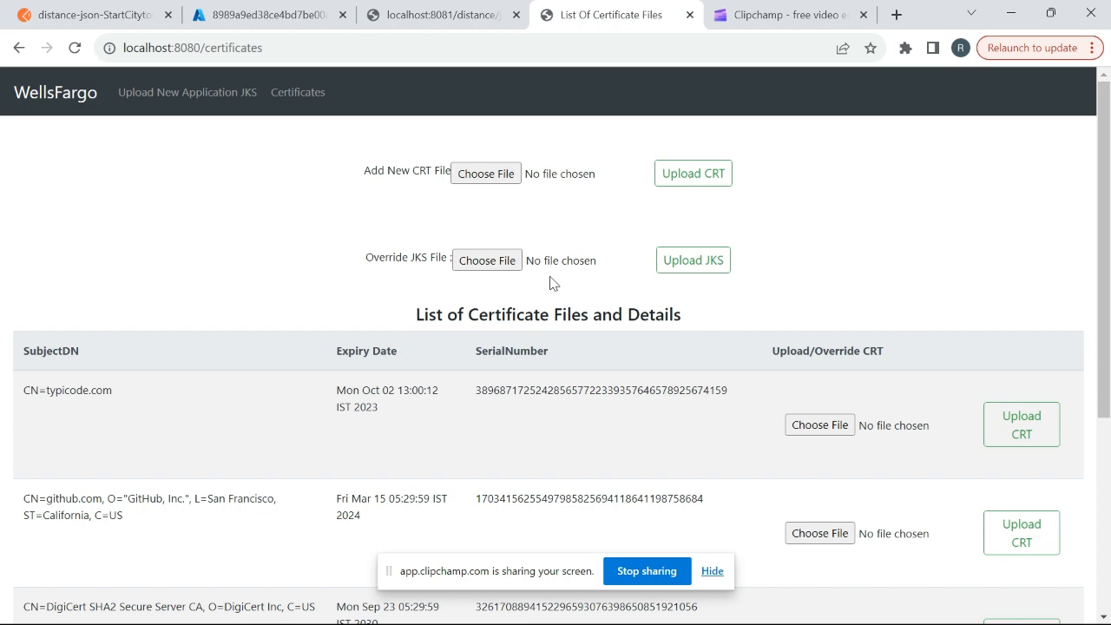
Switch to KeyStore Explorer and examine the certificate entries in application1.jks.
key(alt+Tab)
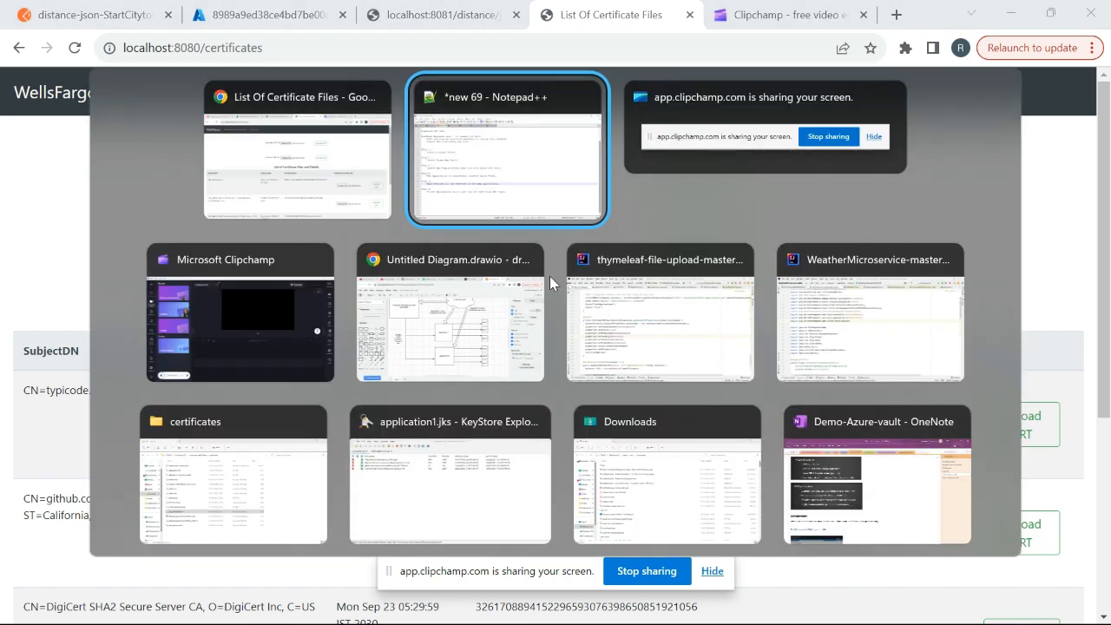
key(alt+Tab)
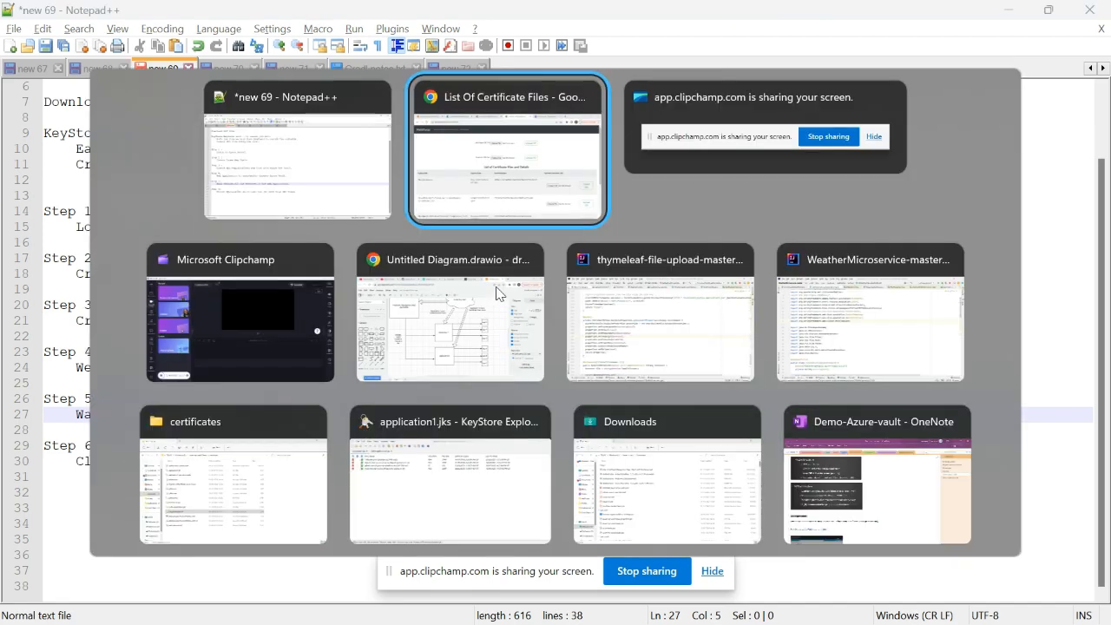
key(alt+Tab)
key(alt+Tab)
key(alt+Tab)
key(alt+Tab)
key(alt+Tab)
key(alt+Tab)
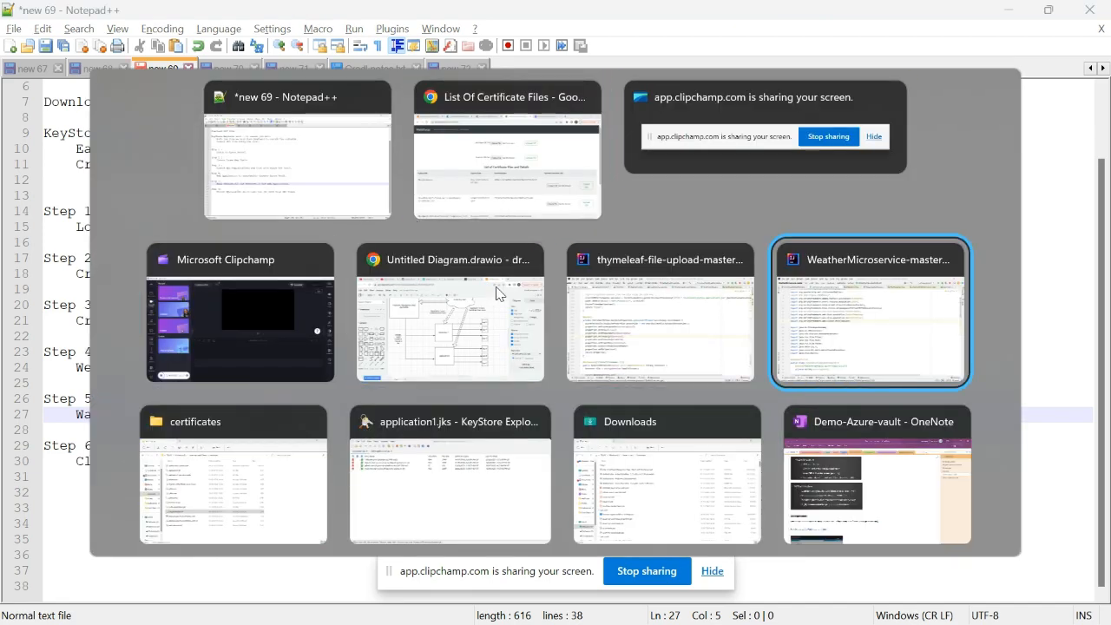
key(alt+Tab)
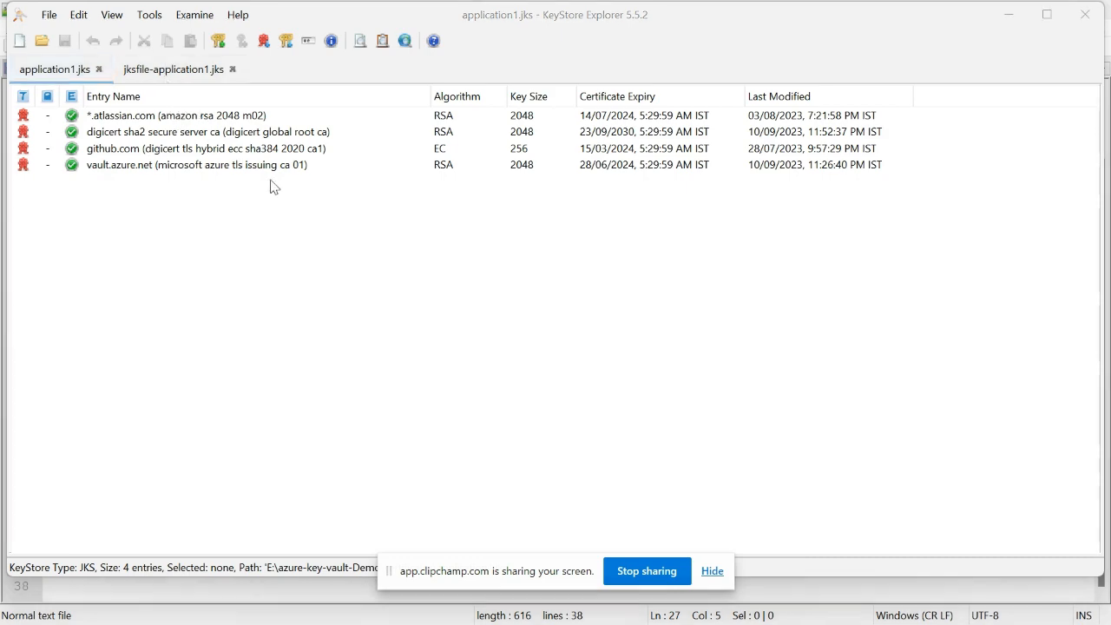
Return to the certificates page in Chrome and upload application1.jks from the certificates folder to override the existing JKS file.
key(alt+Tab)
key(alt+Tab)
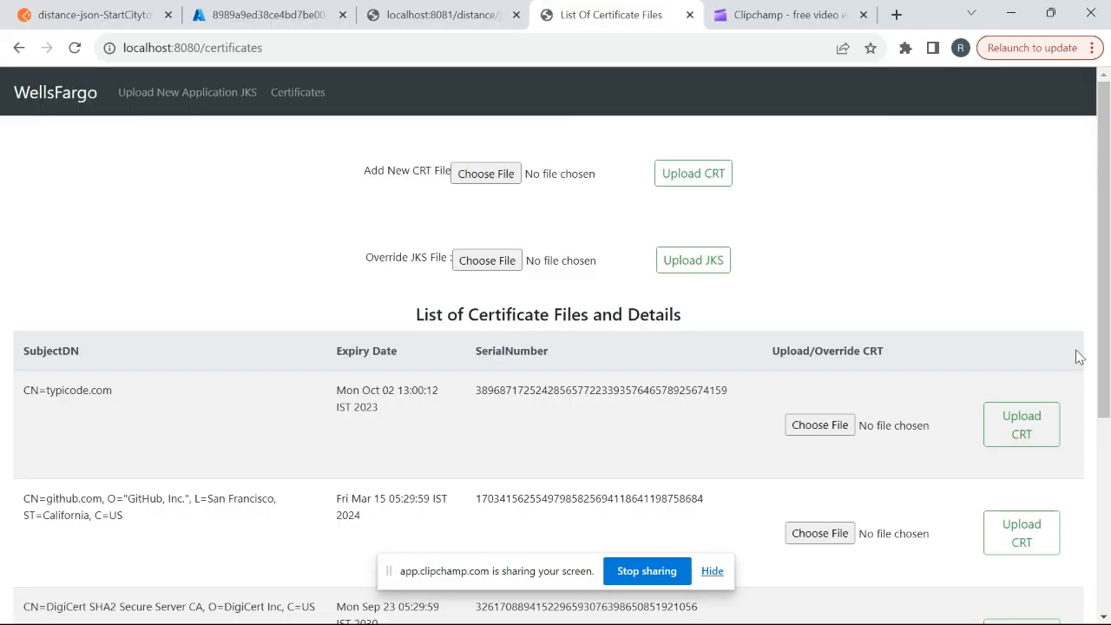
mouse_move(1105, 356)
mouse_down()
mouse_move(1108, 519)
mouse_move(1108, 353)
mouse_up()
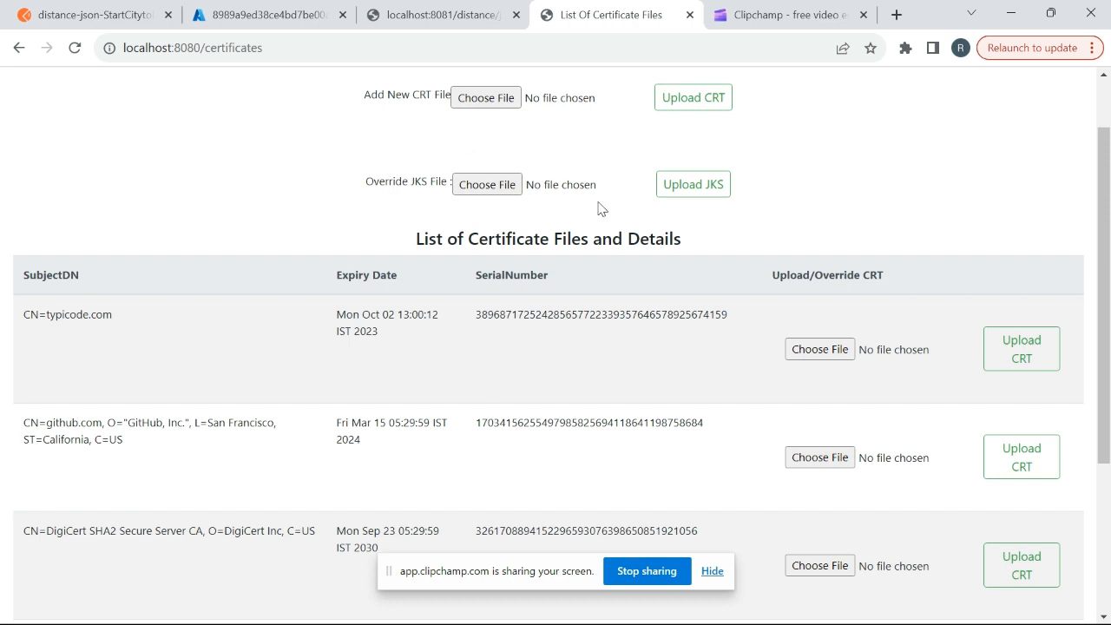
click(483, 186)
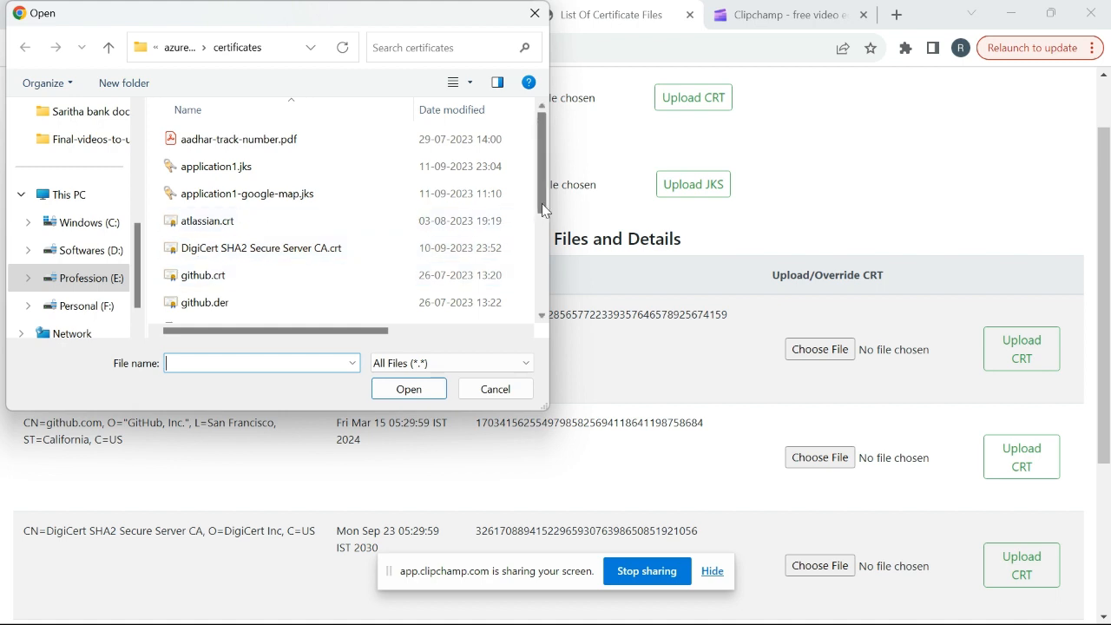
click(237, 172)
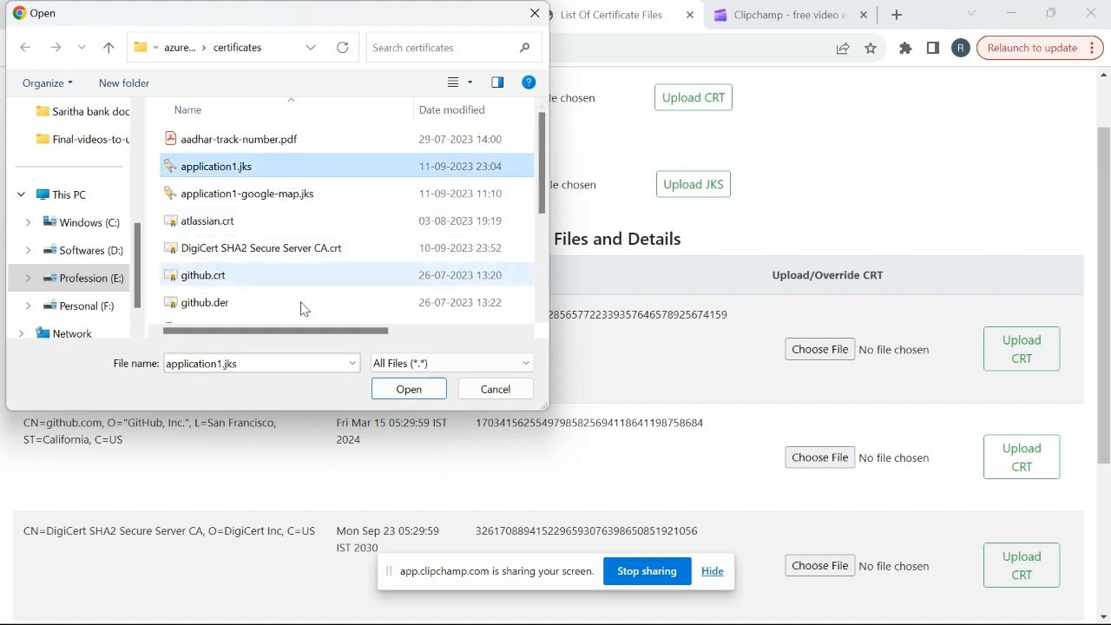
click(411, 397)
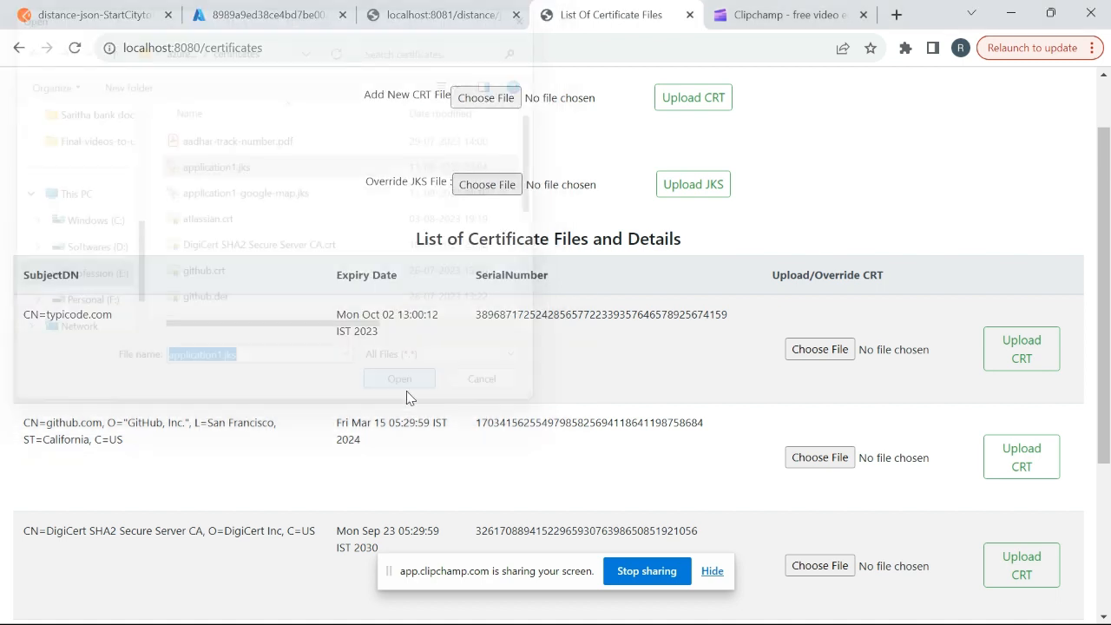
click(700, 198)
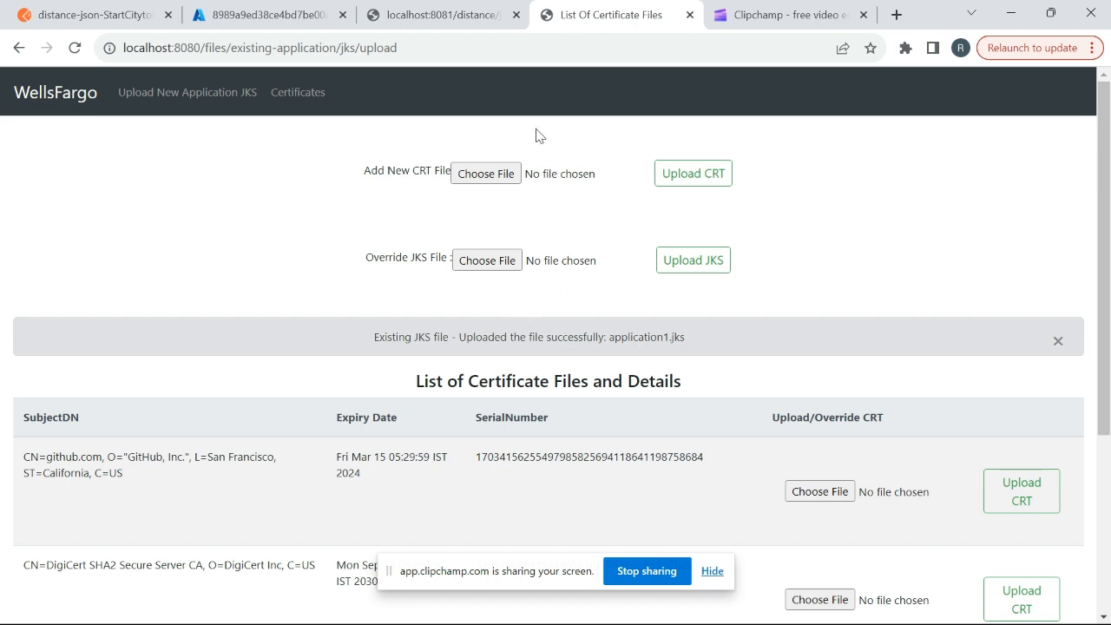
In the Azure portal, open the key vault's jksfile-content-application1 secret and refresh its version list.
click(294, 13)
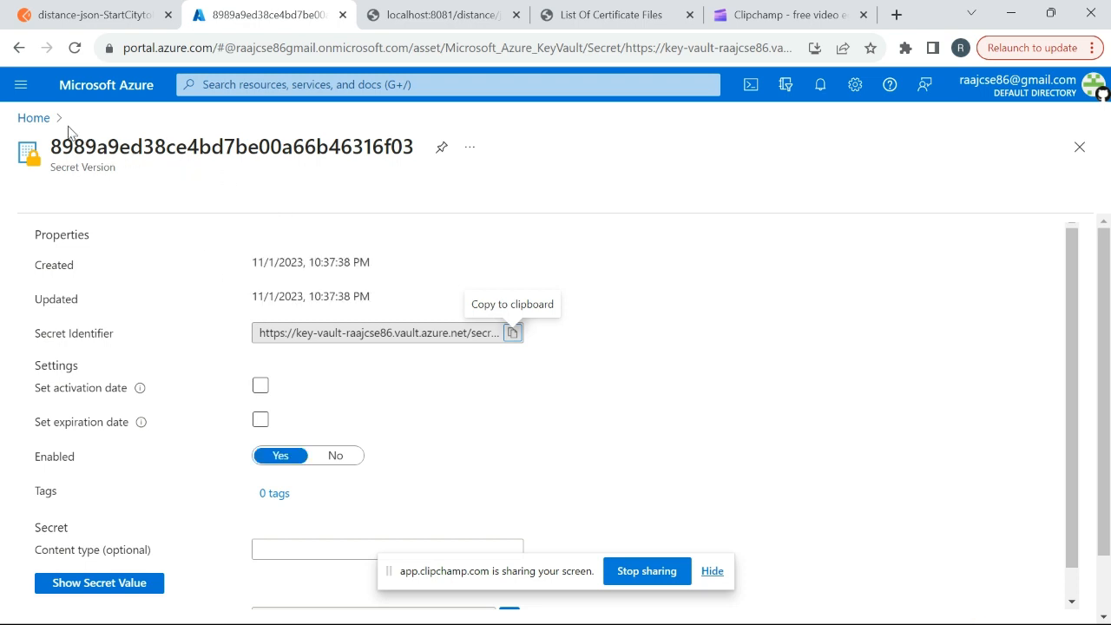
click(41, 122)
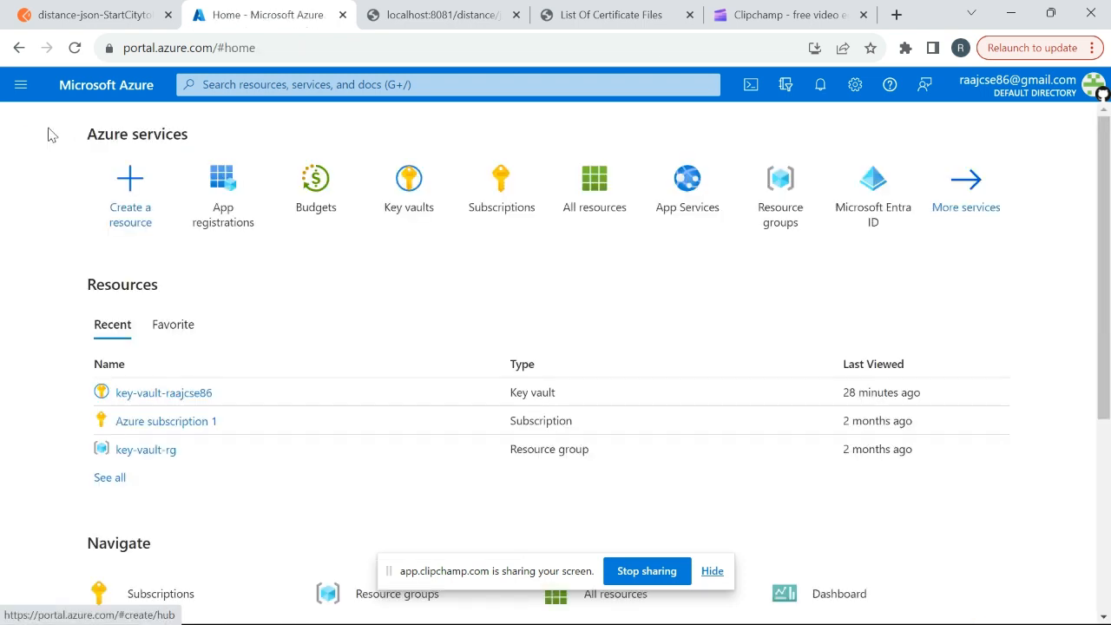
click(196, 396)
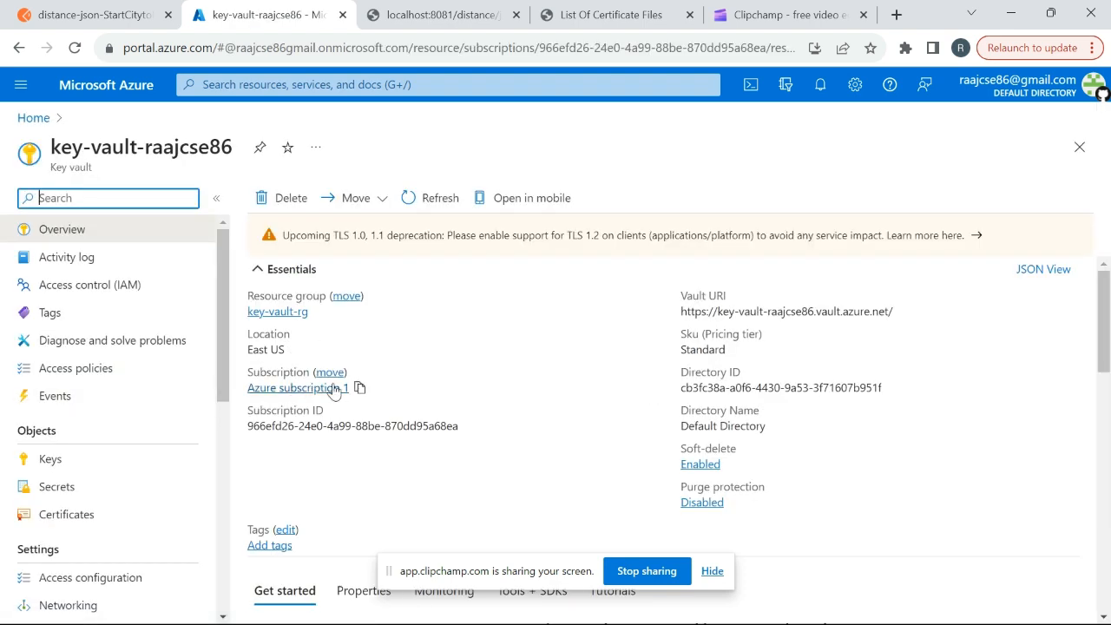
click(63, 494)
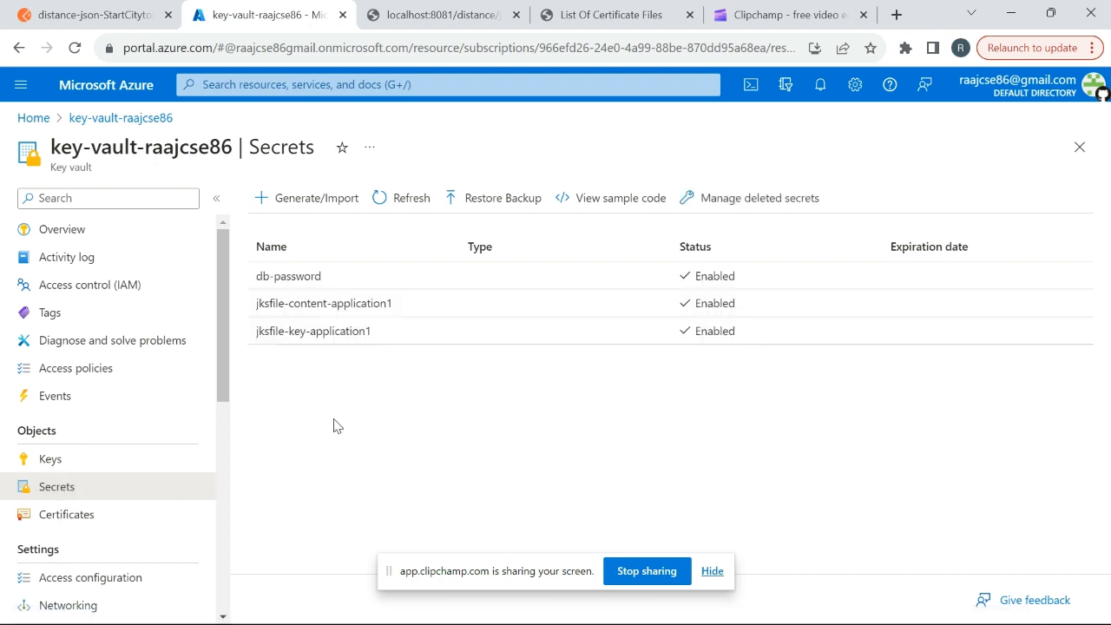
click(336, 308)
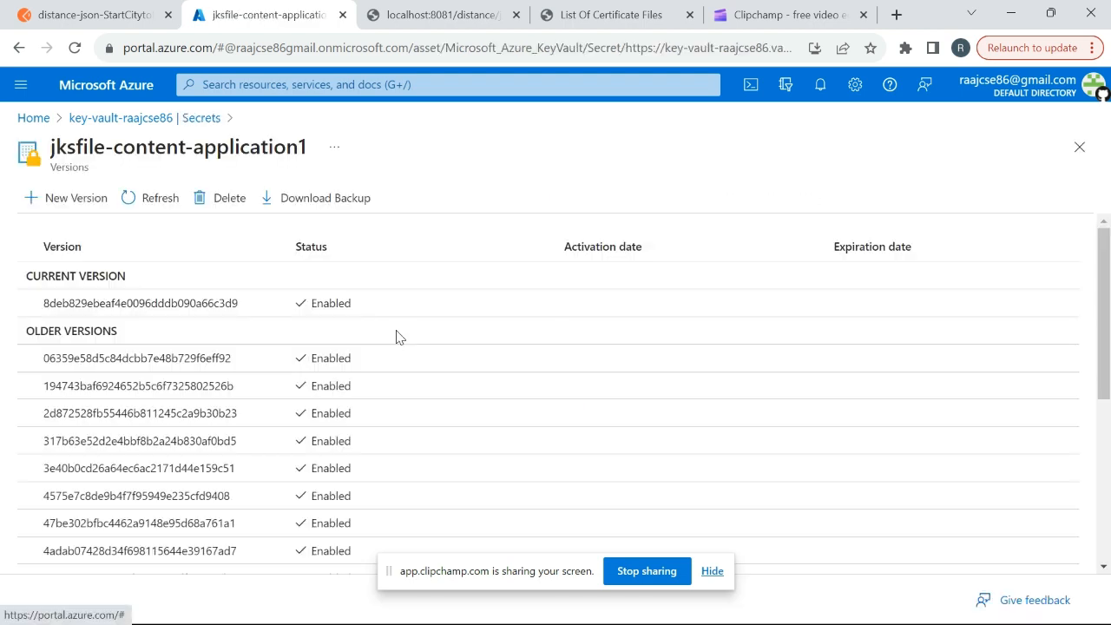
click(160, 200)
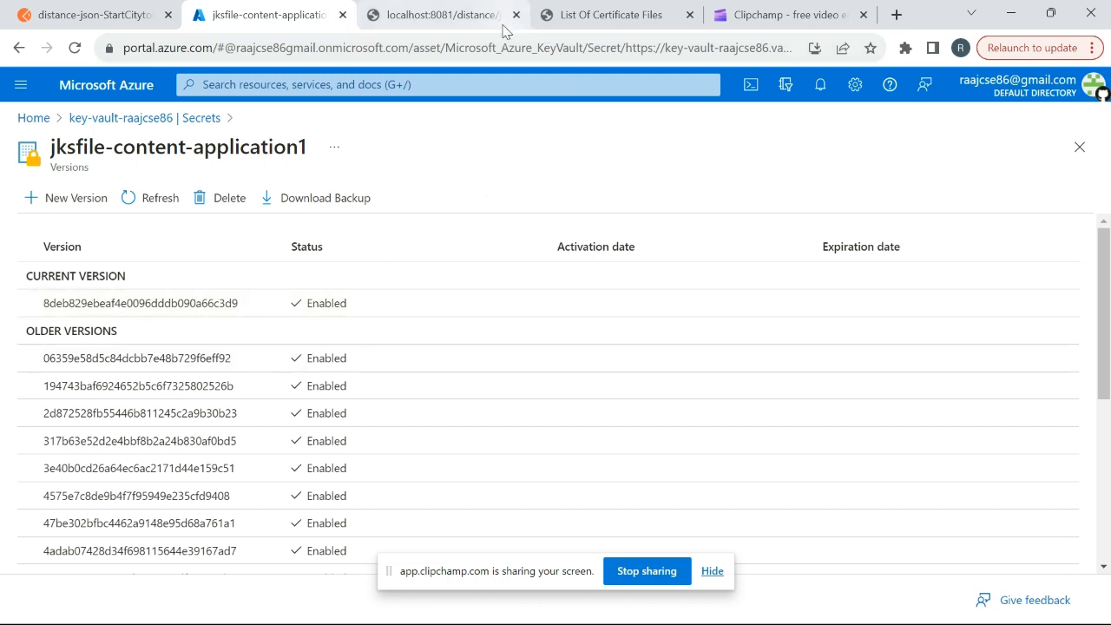
Compare the certificate list in the web application with the application1.jks entries in KeyStore Explorer.
click(606, 21)
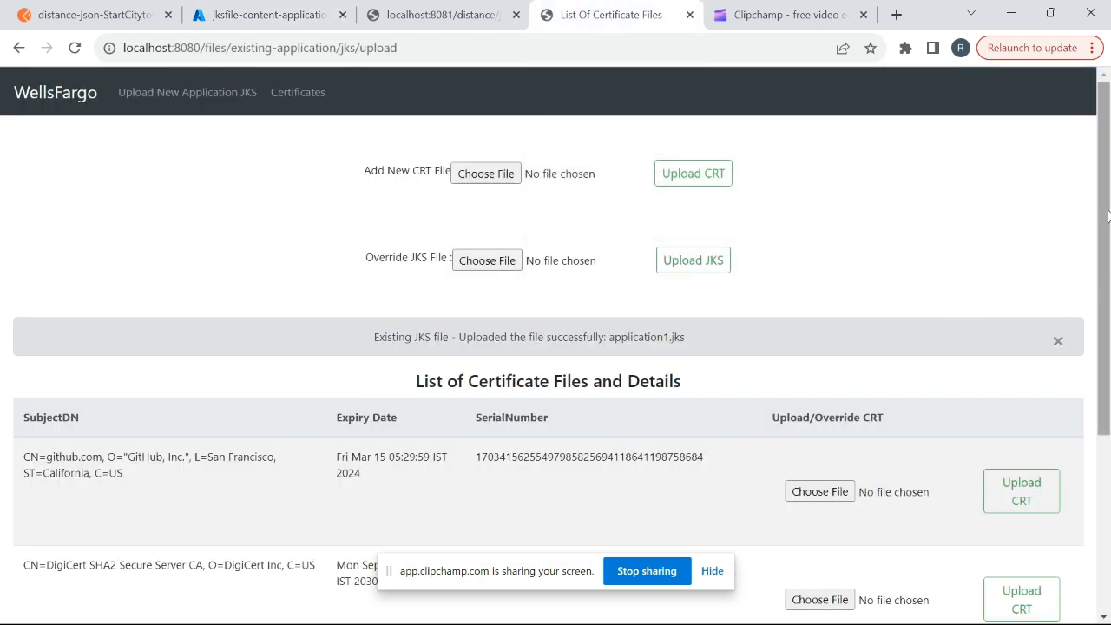
drag(1108, 216, 1108, 428)
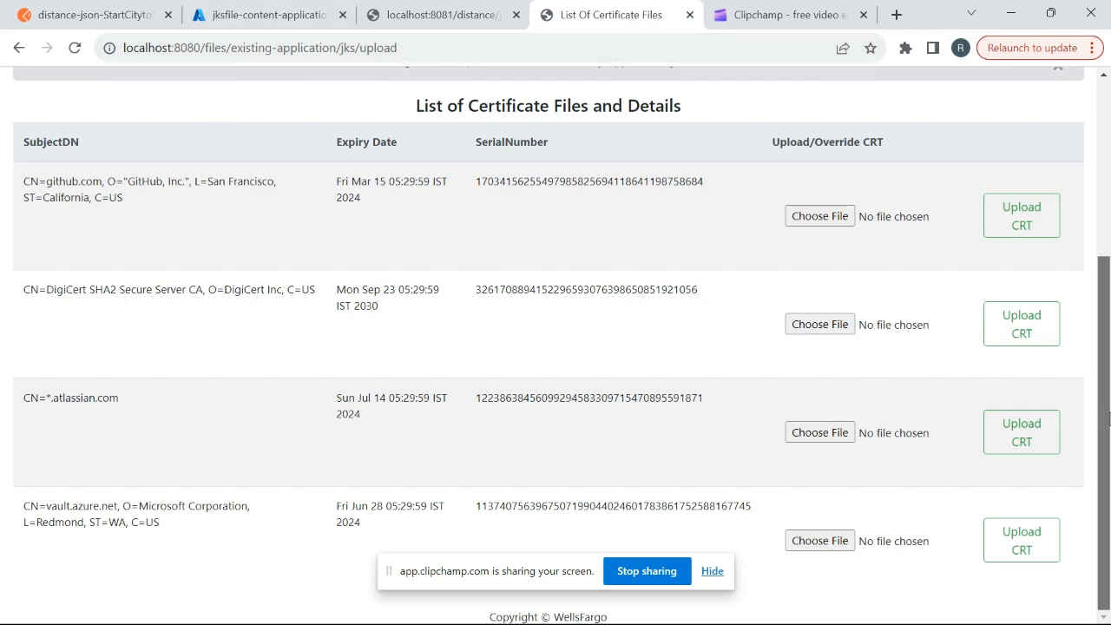
drag(1108, 417, 1109, 464)
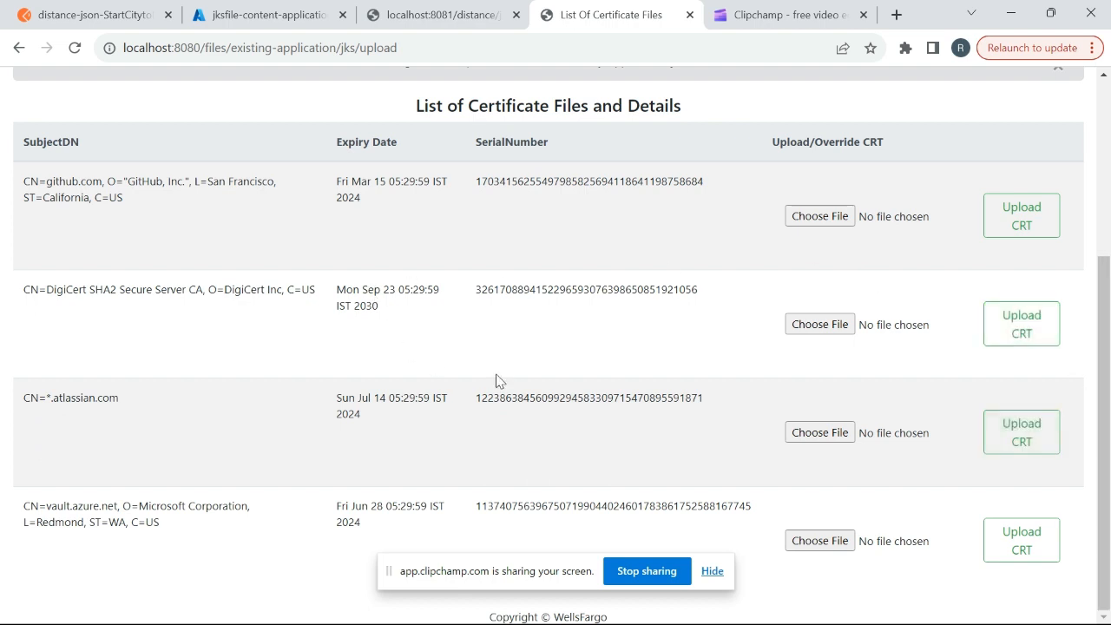
key(alt+Tab)
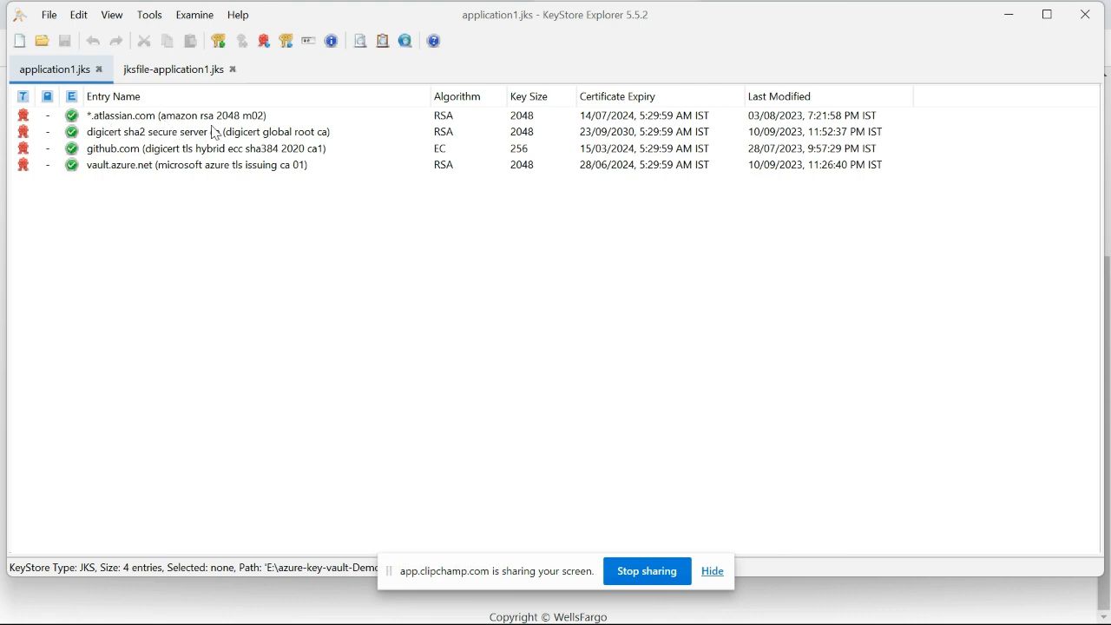
key(alt+Tab)
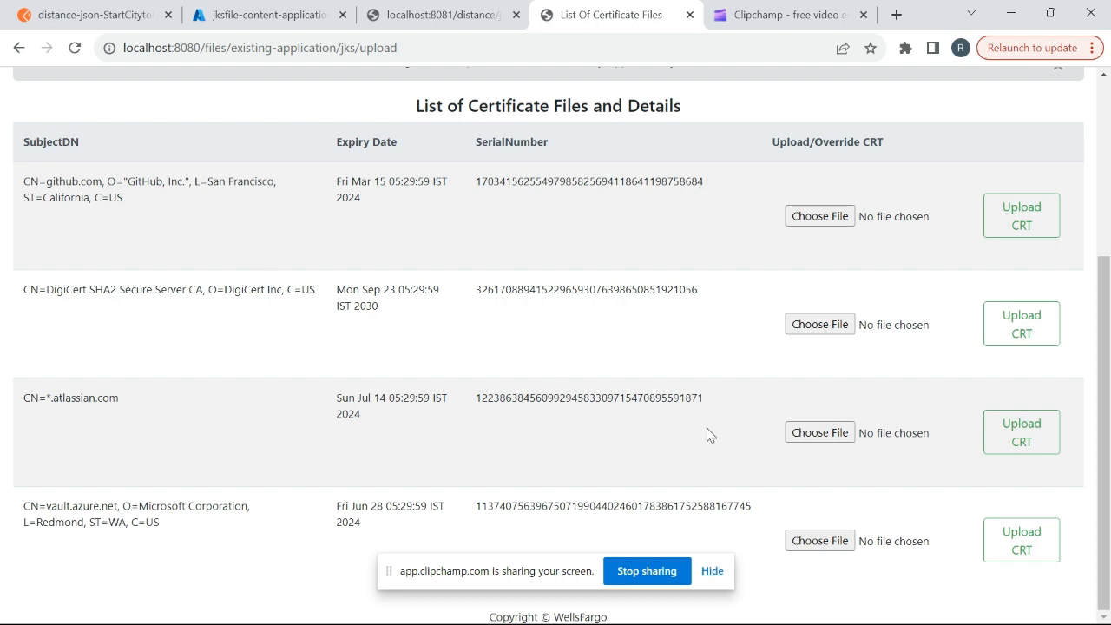
key(alt+Tab)
key(alt+Tab)
In the Azure portal, refresh the jksfile-content-application1 versions and check the current version's creation and update times.
click(269, 10)
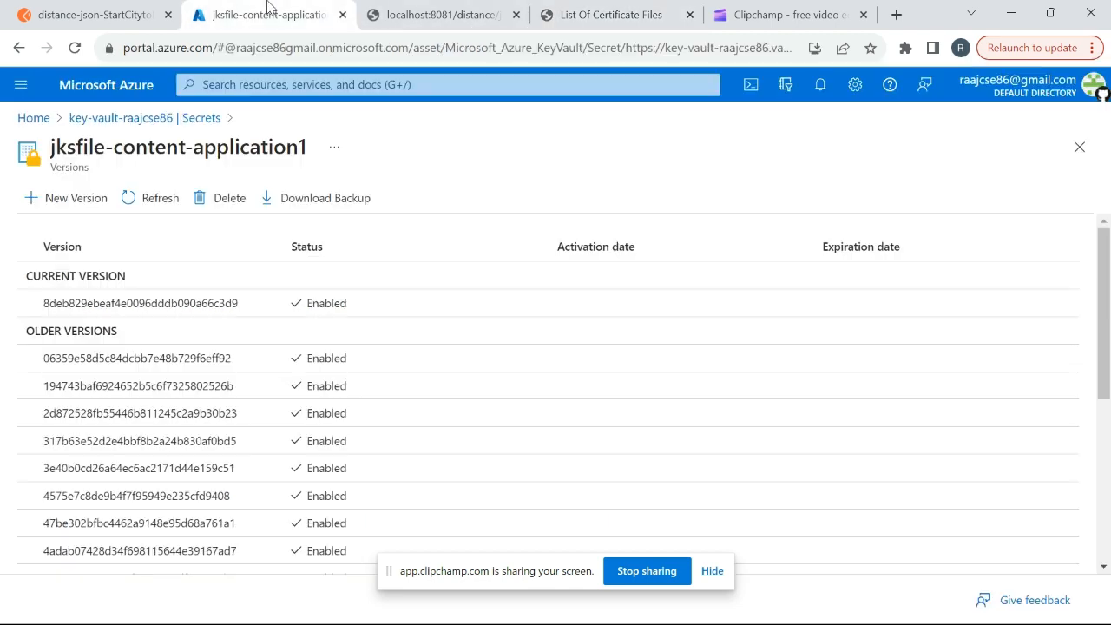
click(159, 303)
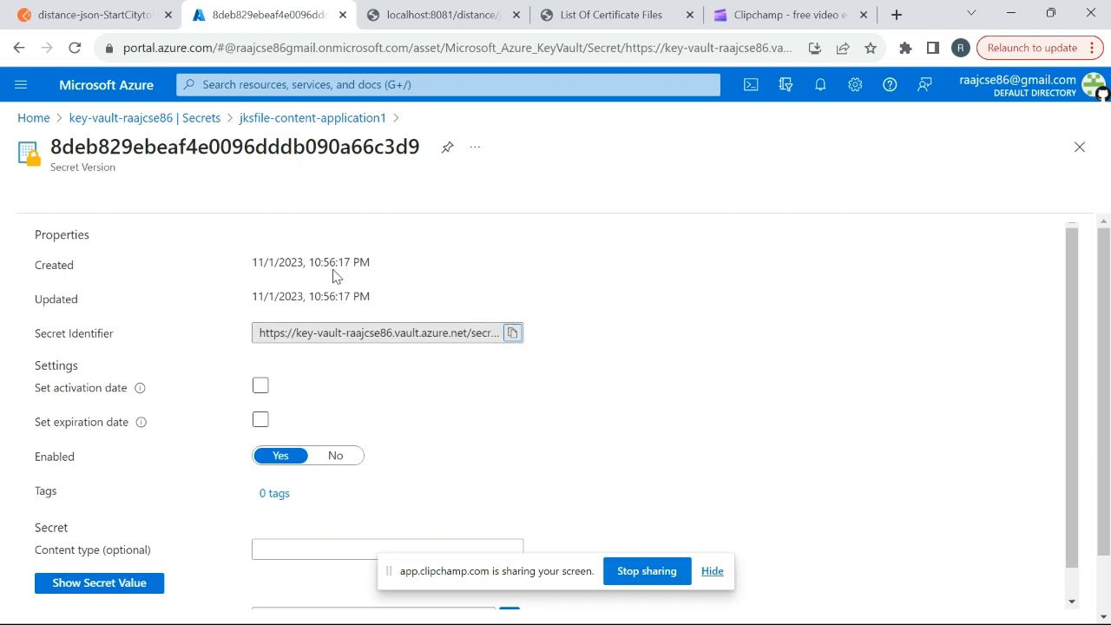
click(253, 118)
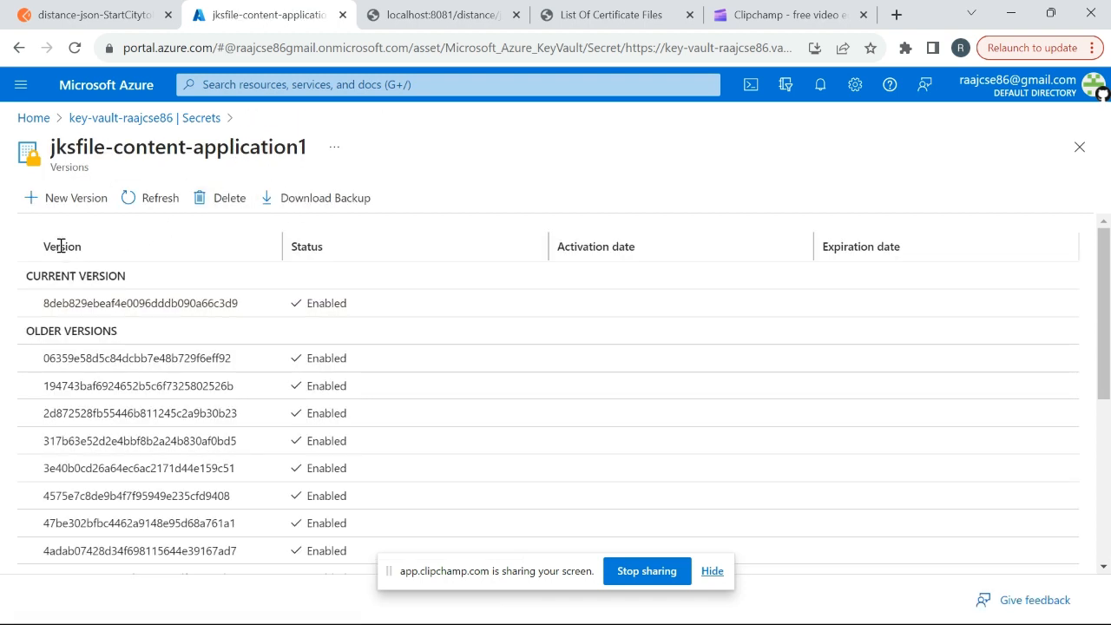
click(146, 201)
click(193, 303)
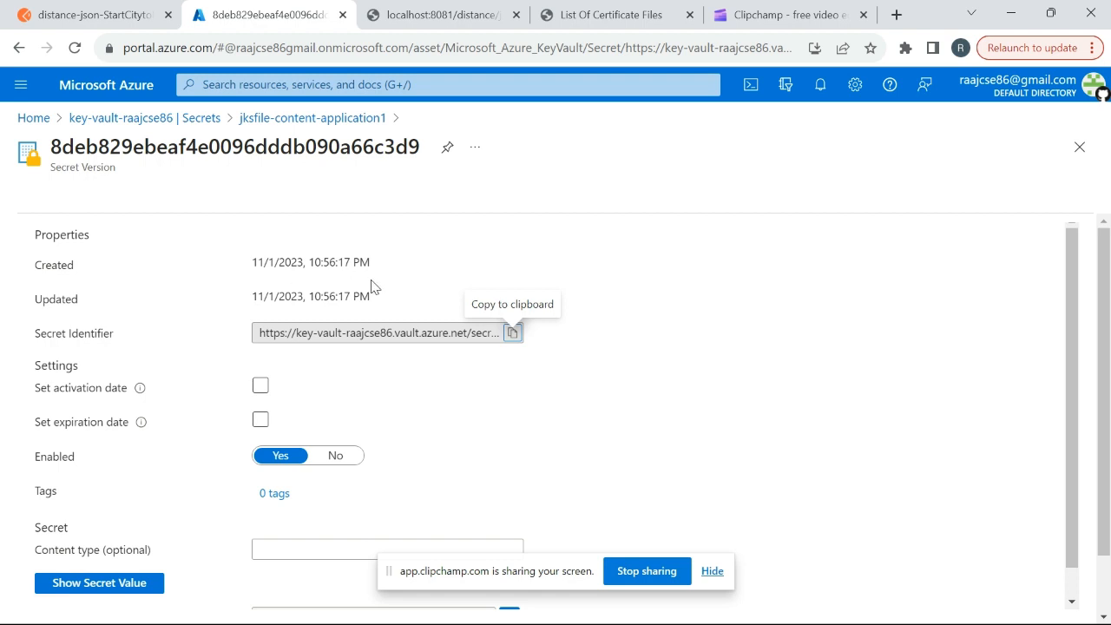
mouse_move(1022, 624)
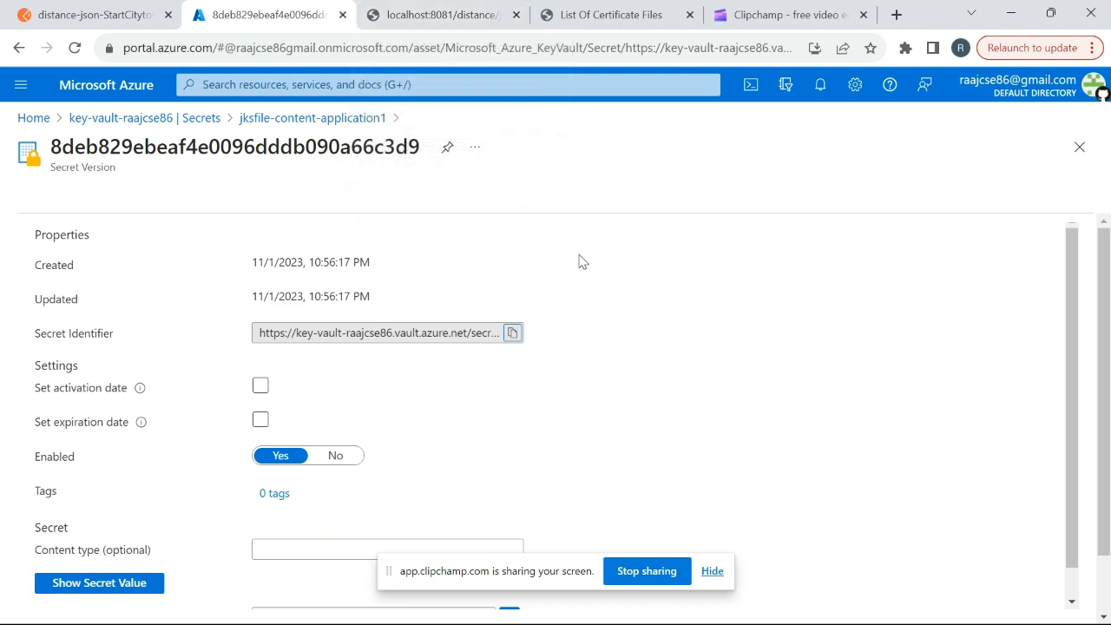
Revisit the upload options on the List Of Certificate Files page and switch to FileController.java in IntelliJ IDEA's thymeleaf-file-upload project.
click(612, 16)
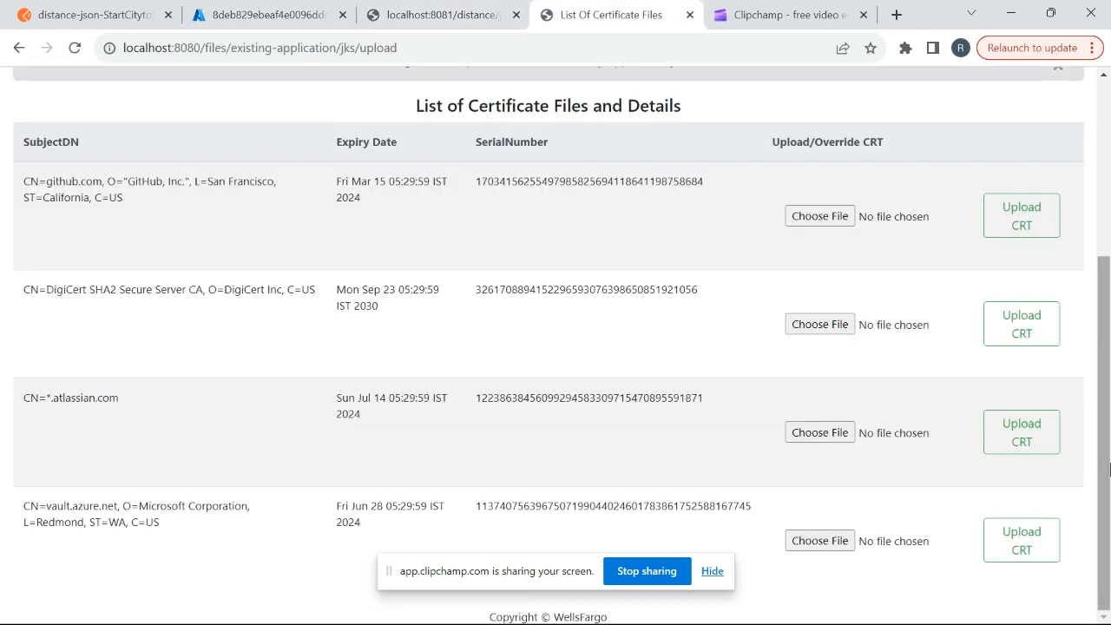
drag(1109, 470, 1101, 295)
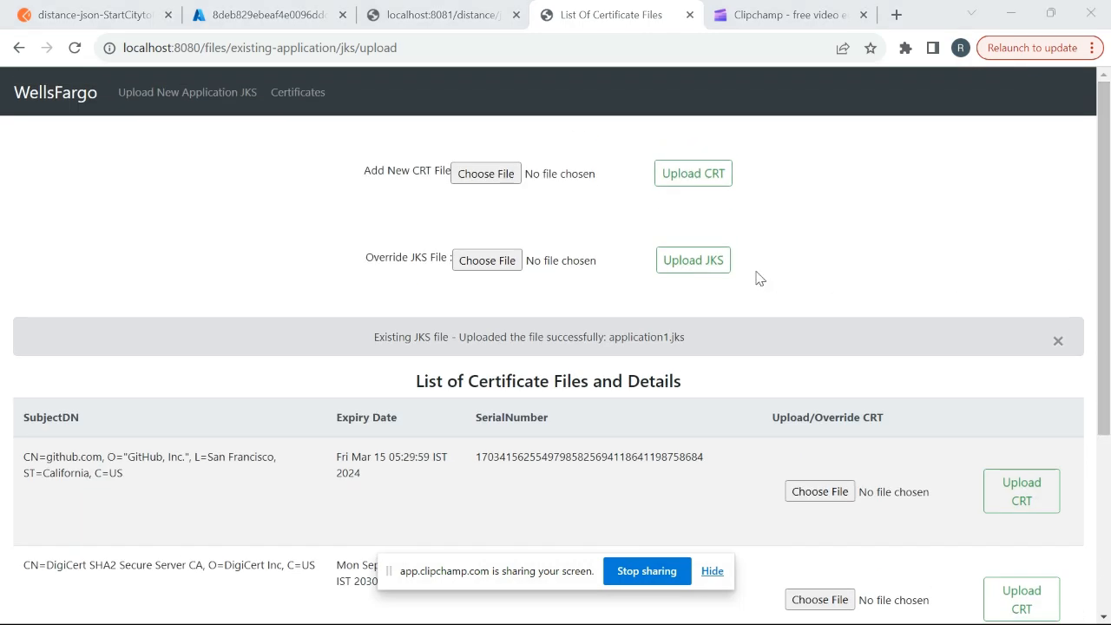
key(alt+Tab)
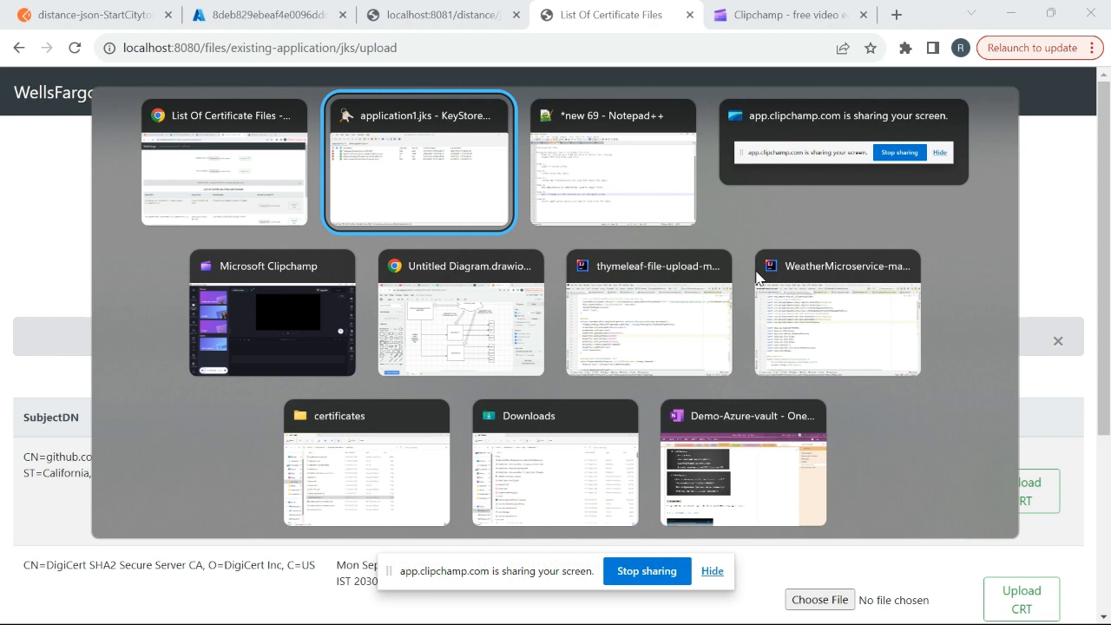
key(alt+Tab)
key(alt+Tab)
key(alt+Tab)
key(alt+Tab)
key(alt+Tab)
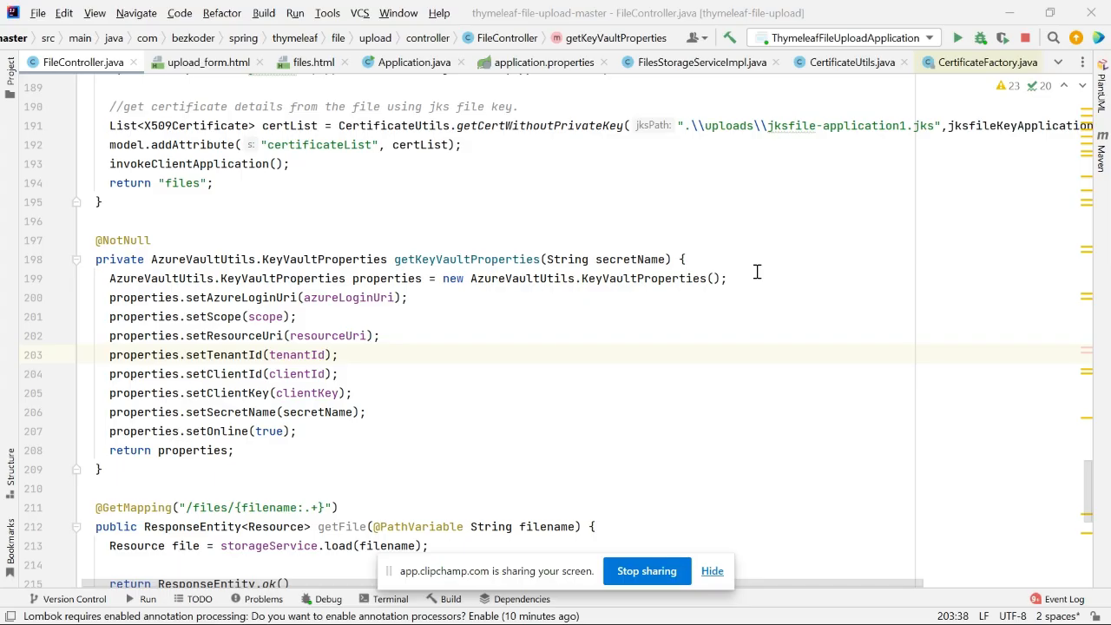
Review the Add New CRT File option on the List Of Certificate Files page and switch to the certificates folder in File Explorer.
key(alt+Tab)
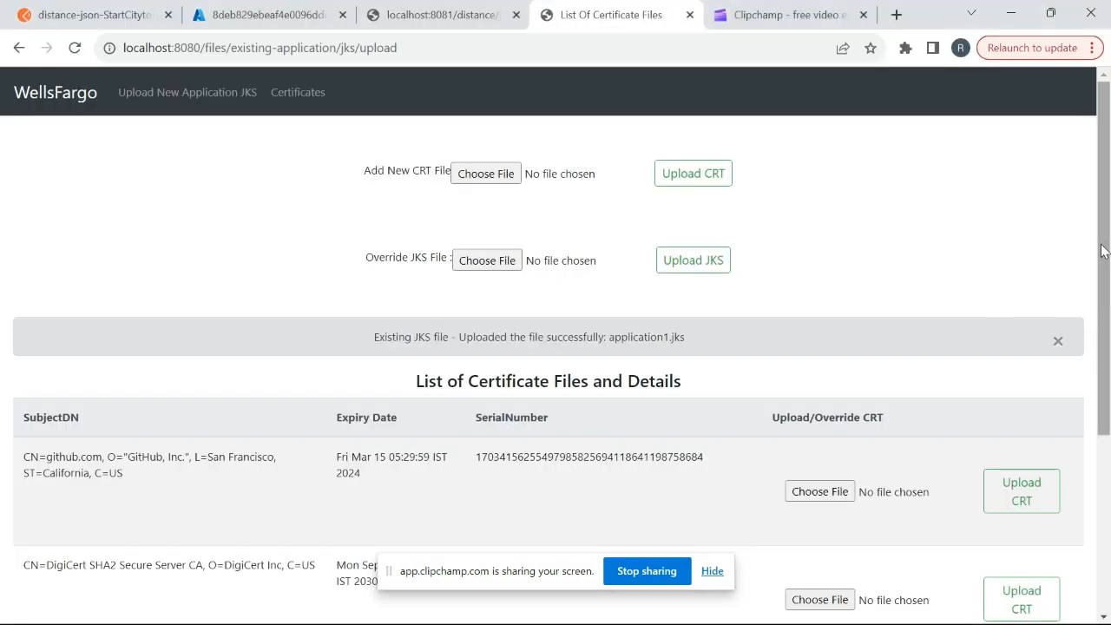
drag(1101, 251, 1106, 297)
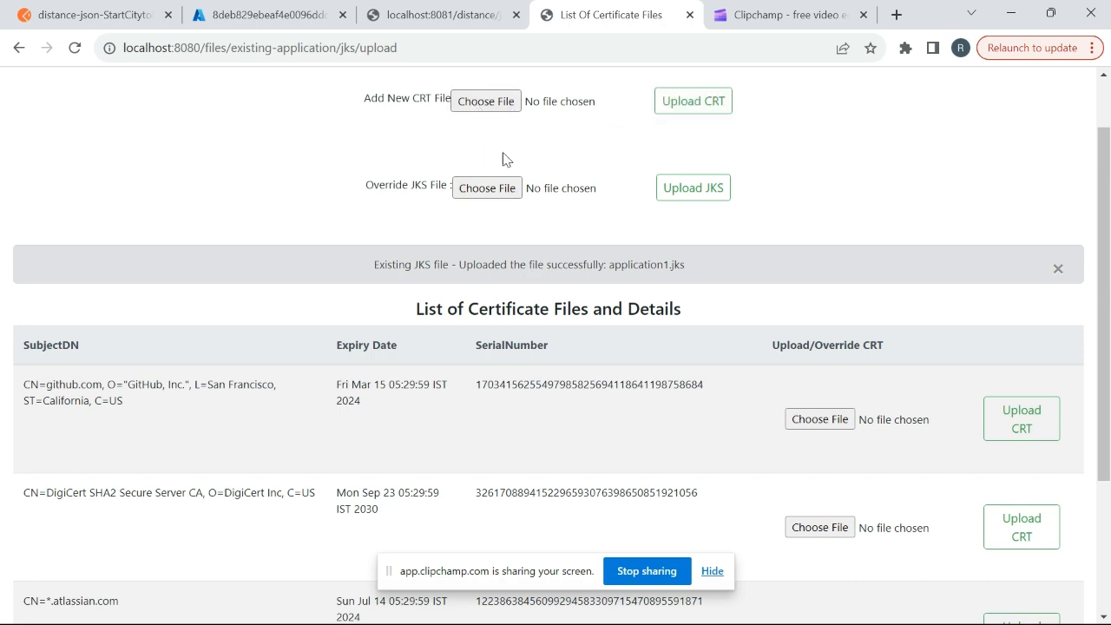
key(alt+Tab)
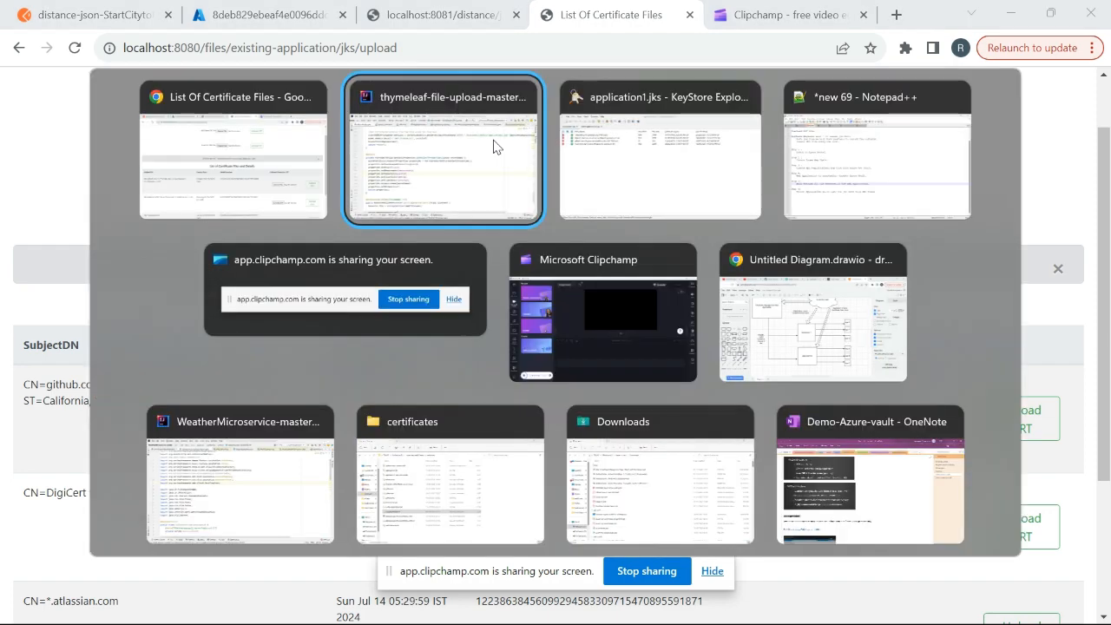
key(alt+Tab)
key(alt+Tab)
key(alt+Tab)
key(alt+Tab)
key(alt+Tab)
key(alt+Tab)
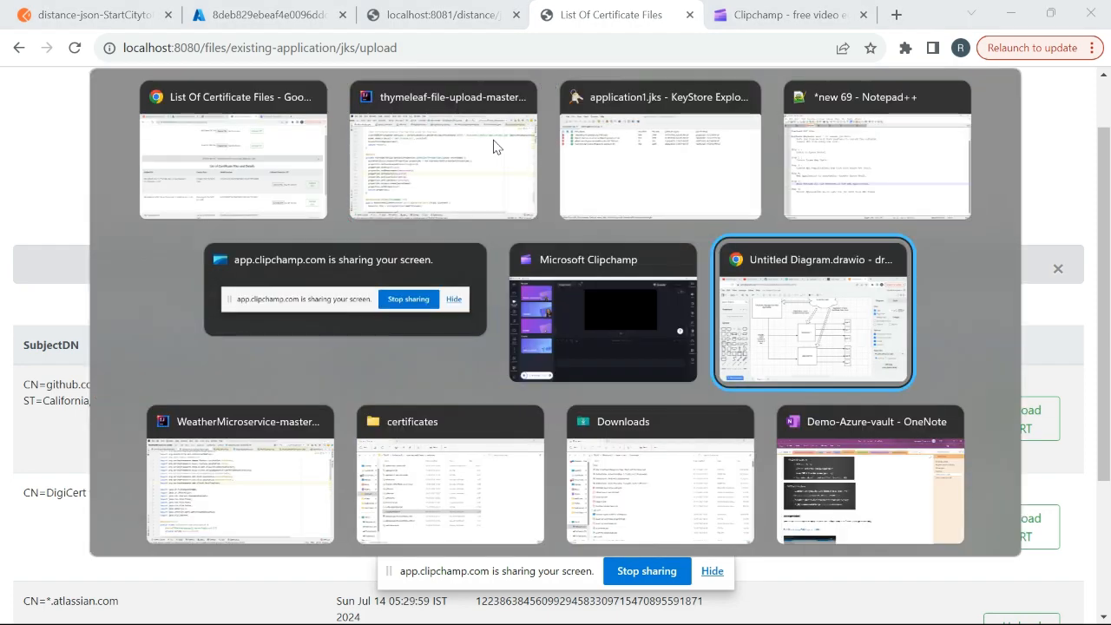
key(alt+Tab)
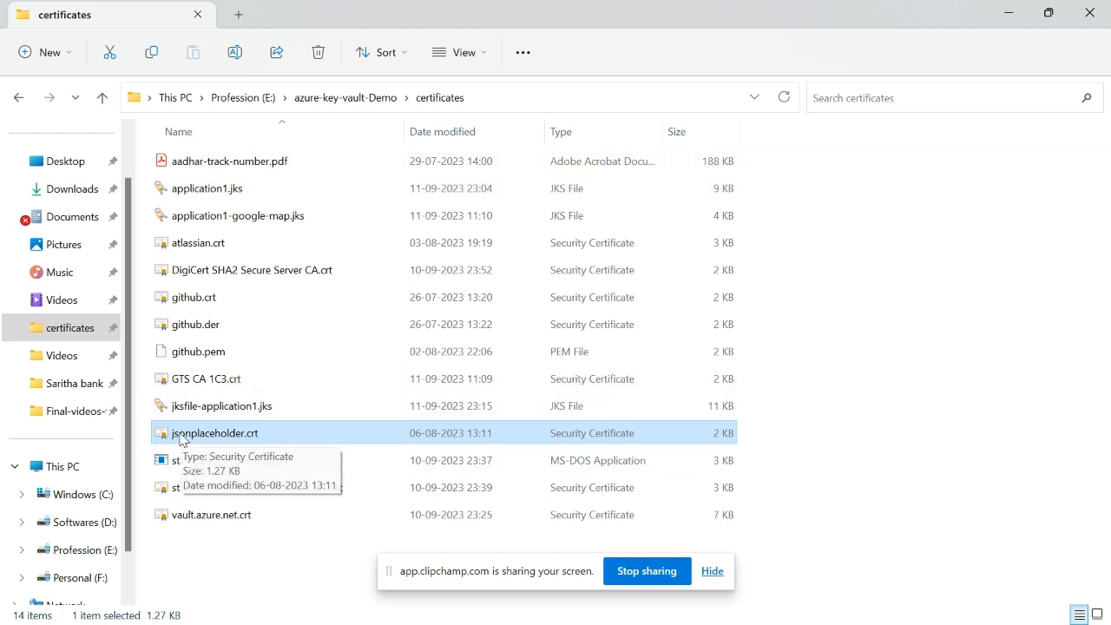
key(alt+Tab)
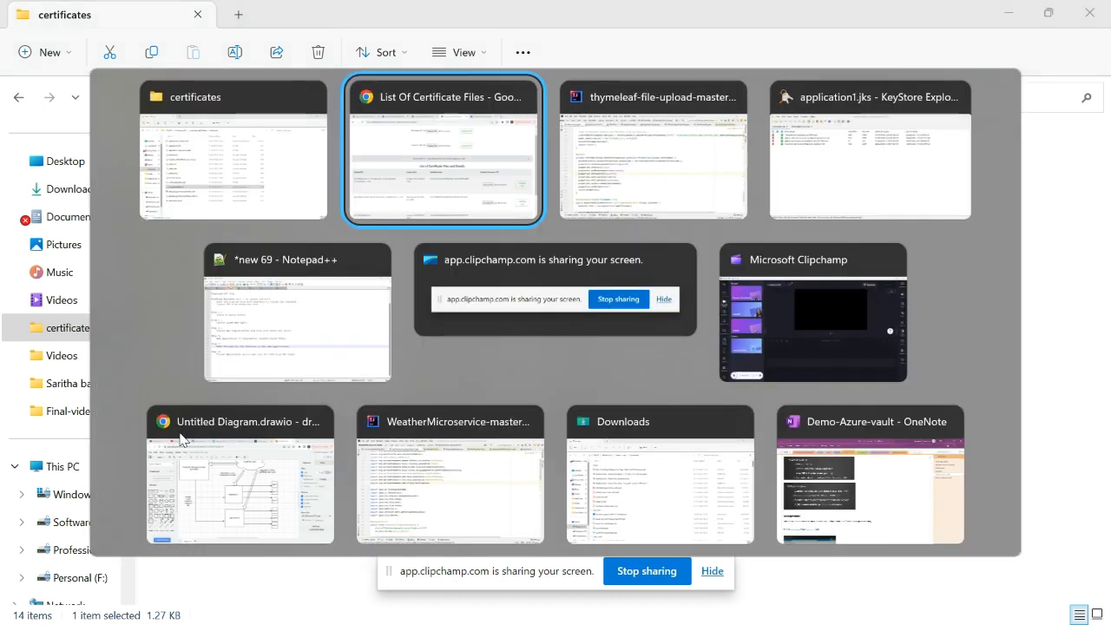
key(Tab)
key(Tab)
key(Tab)
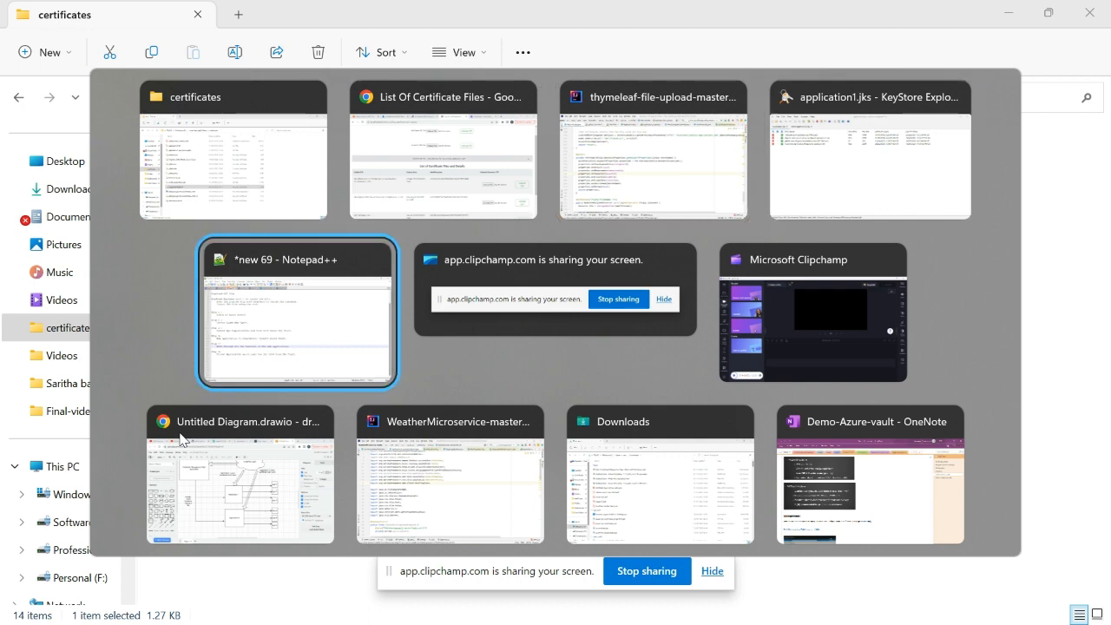
key(alt)
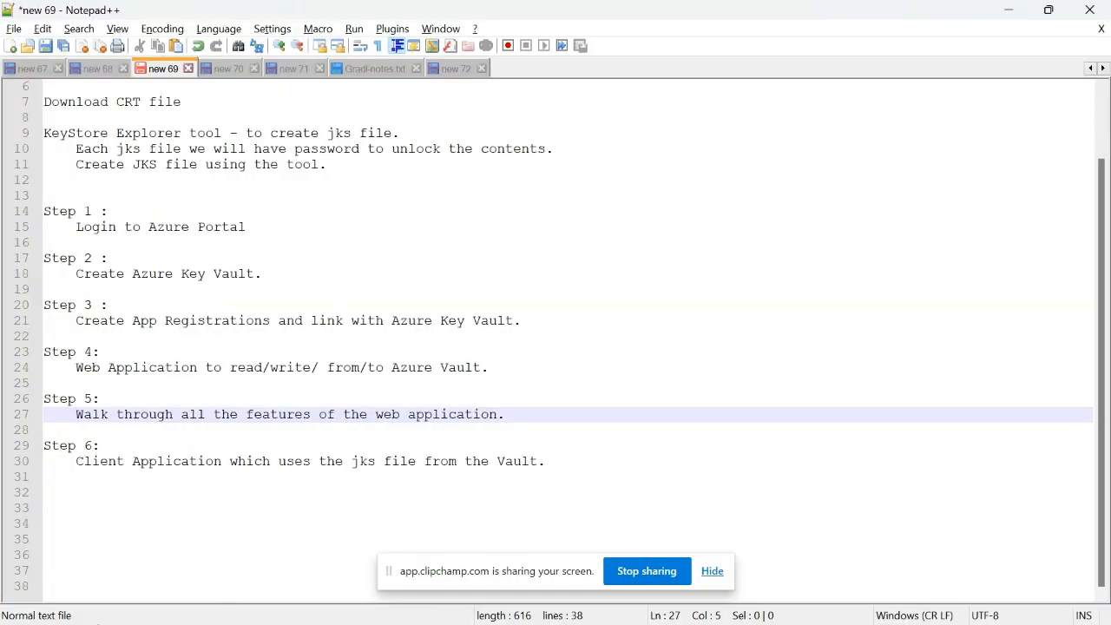
right_click(96, 611)
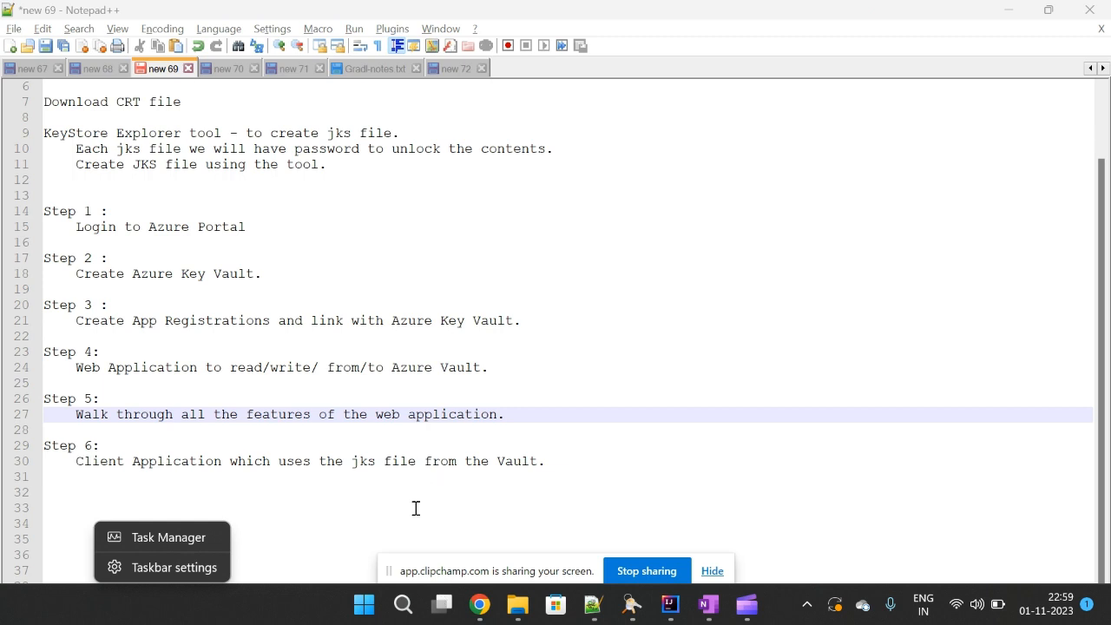
click(523, 613)
mouse_move(522, 613)
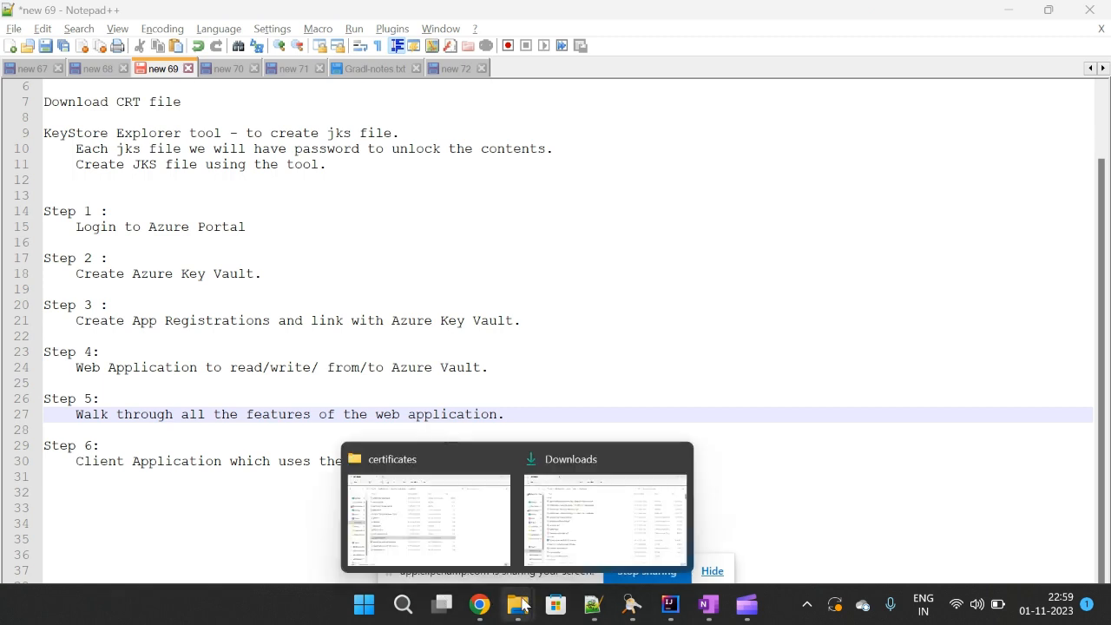
click(438, 529)
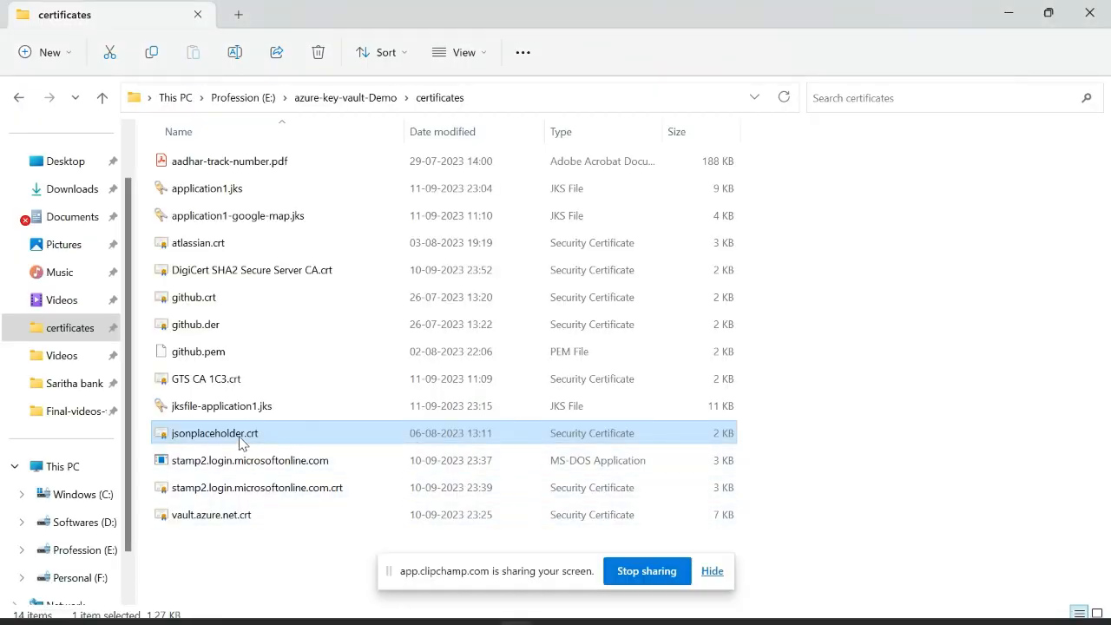
Open jsonplaceholder.crt from the certificates folder in Notepad++ to view its encoded contents.
drag(241, 446, 319, 527)
key(alt+Tab)
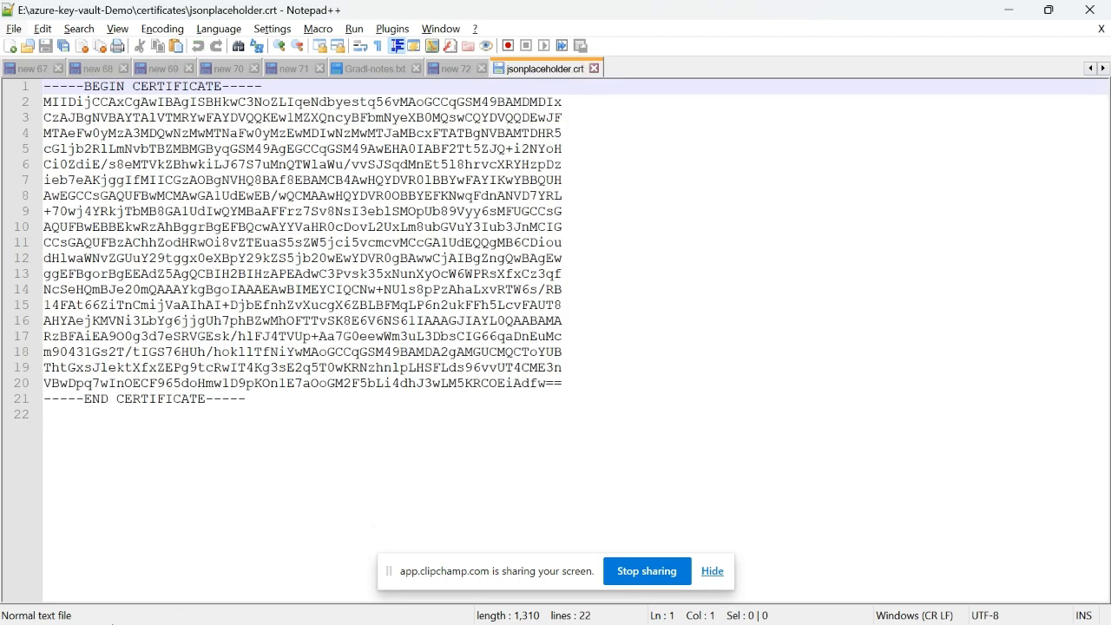
click(1004, 21)
key(alt+Tab)
Turn off automatic hiding of the taskbar in the Windows taskbar behaviors settings and close Settings.
mouse_move(182, 622)
right_click(121, 599)
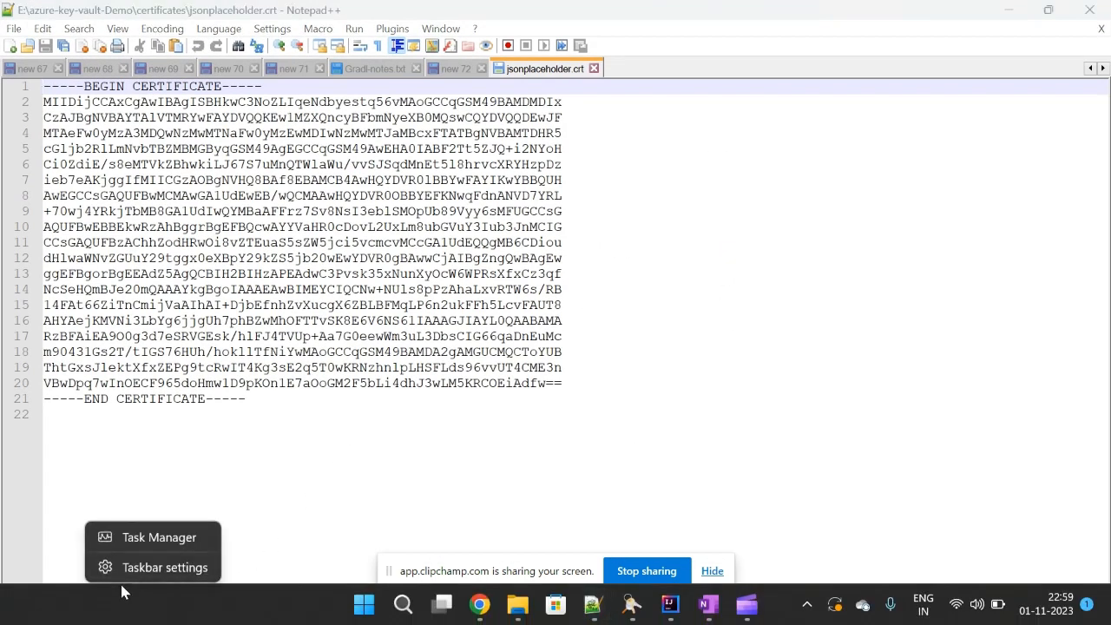
click(142, 569)
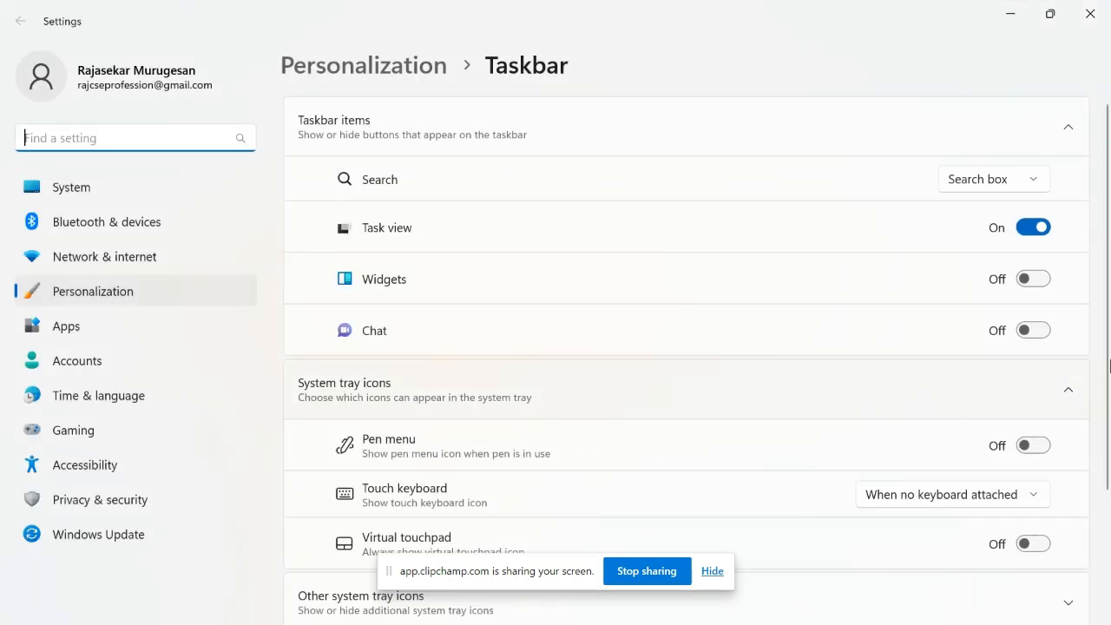
scroll(1108, 369, down, 2)
scroll(1108, 368, down, 1)
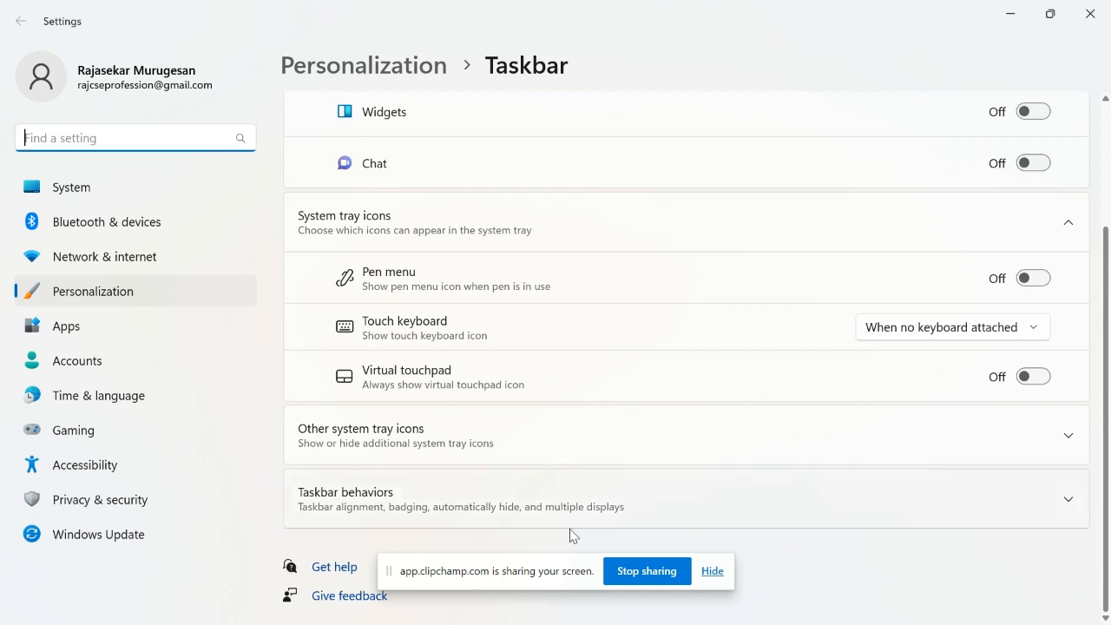
click(516, 501)
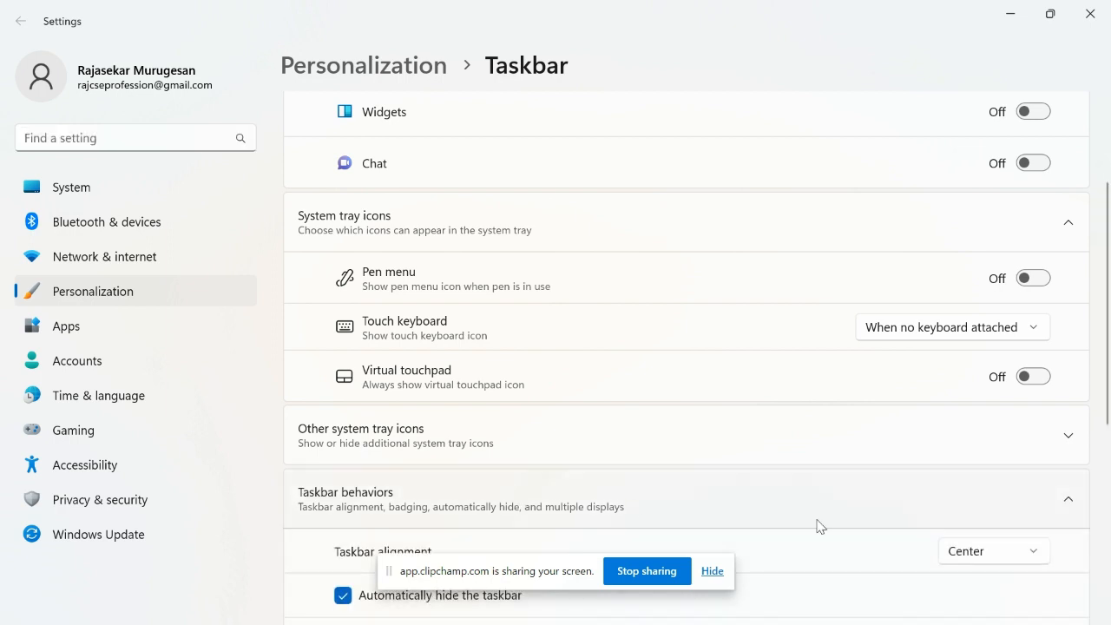
click(344, 597)
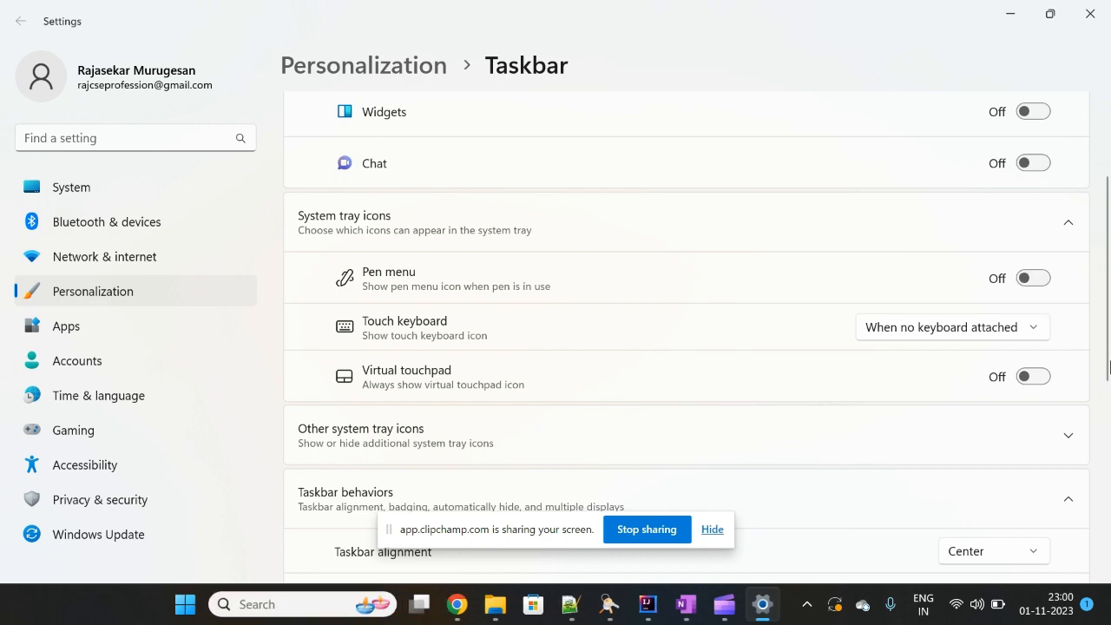
drag(1109, 352, 1109, 402)
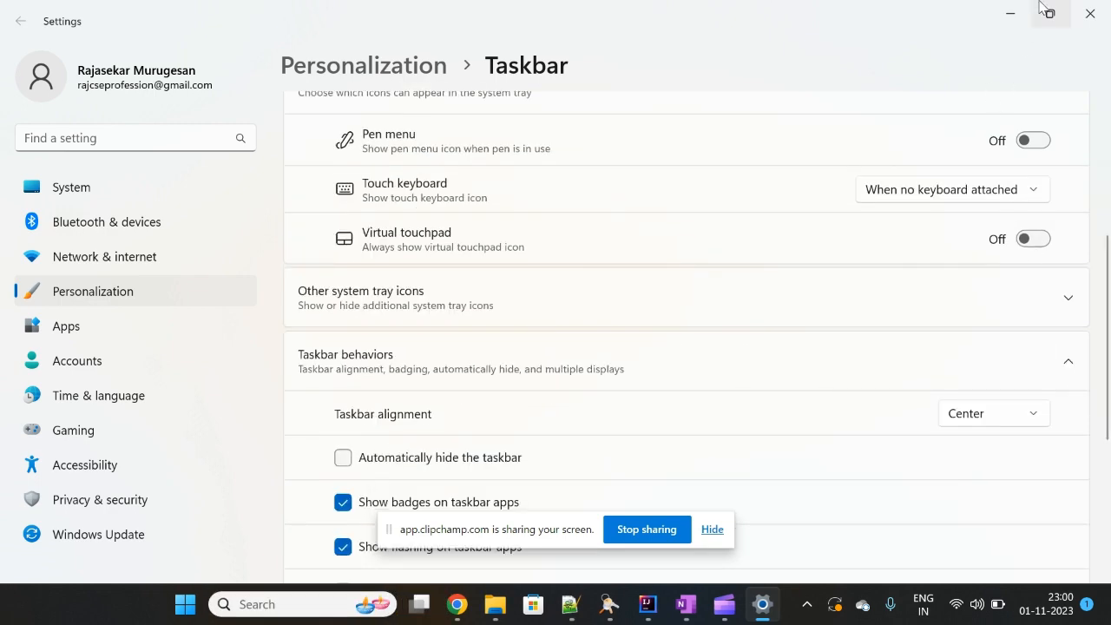
click(1090, 14)
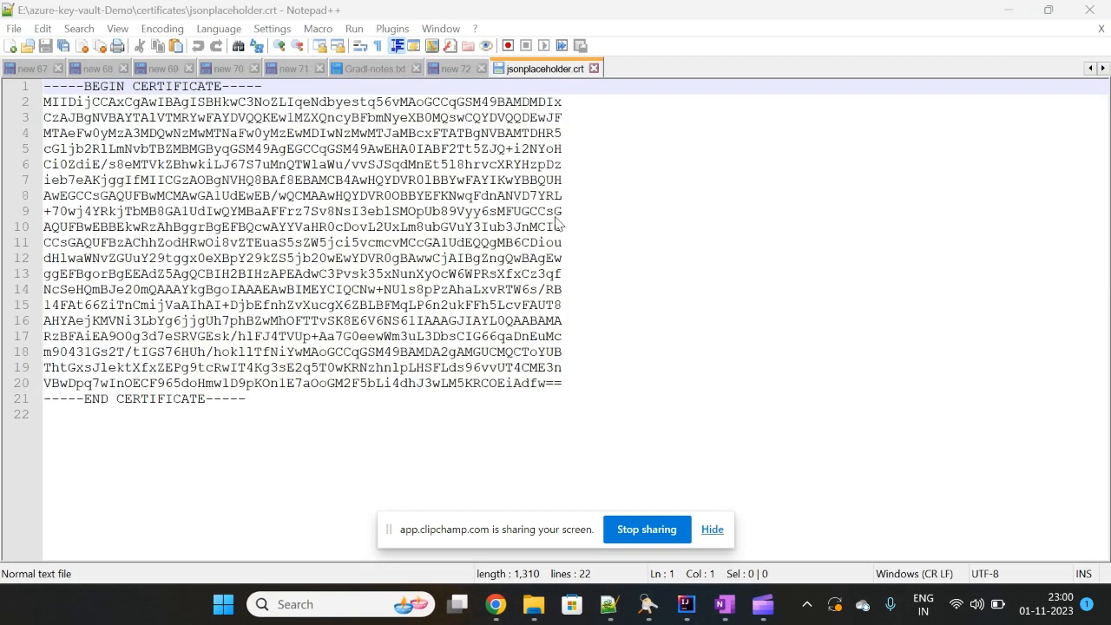
Open jsonplaceholder.crt from the certificates folder in KeyStore Explorer to examine its certificate details.
key(alt+Tab)
key(alt+Tab)
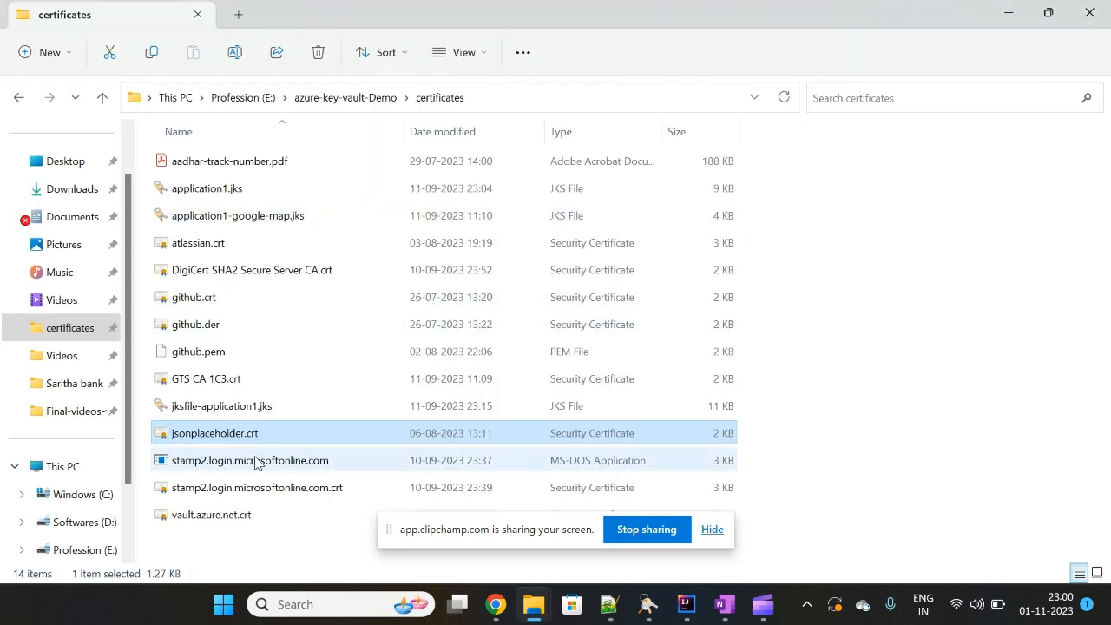
click(648, 604)
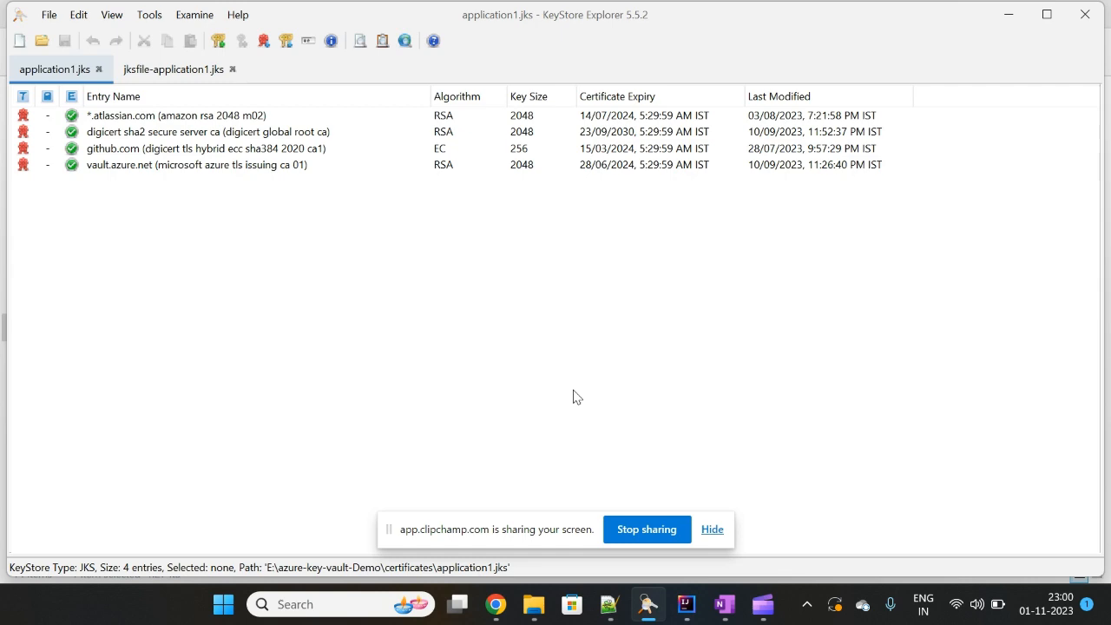
key(alt+Tab)
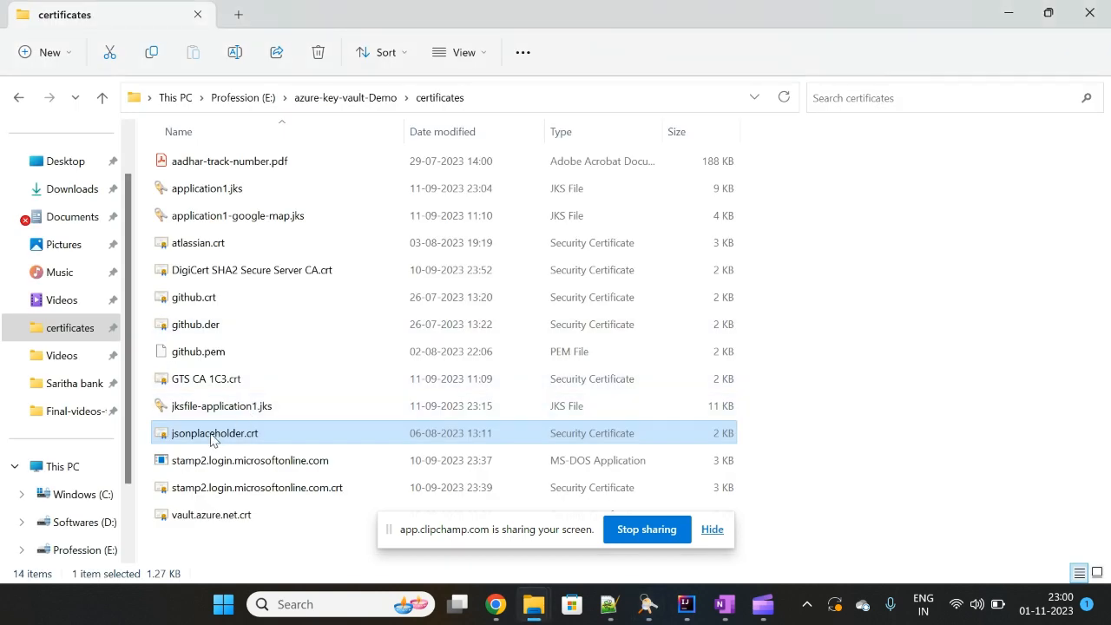
drag(211, 438, 230, 441)
key(alt+Tab)
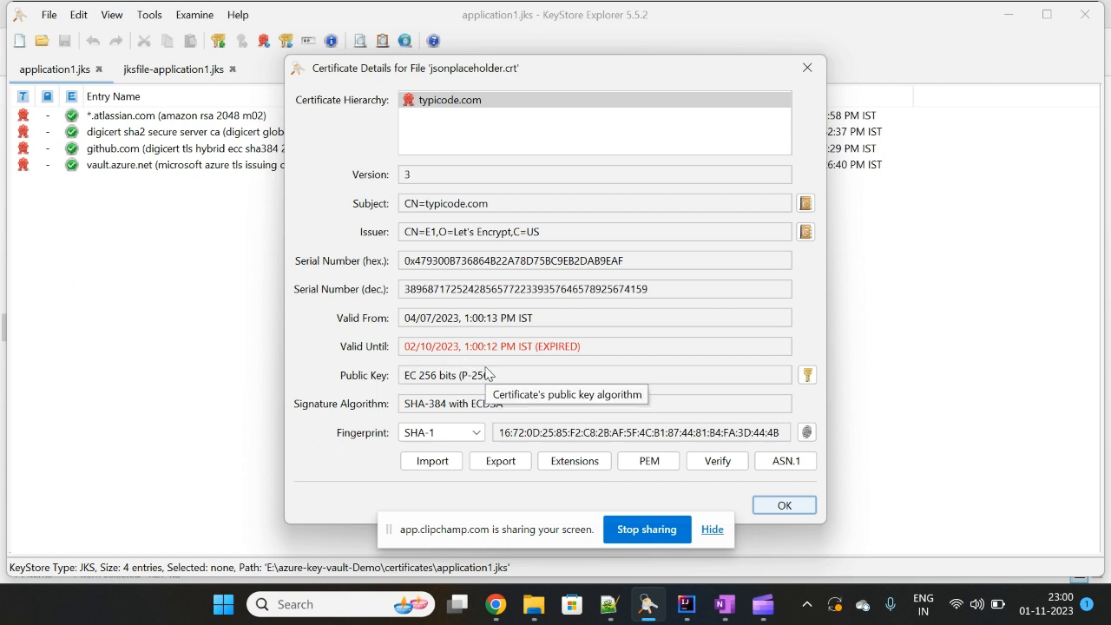
Check the web application's certificate list for the jsonplaceholder.crt certificate and close its details in KeyStore Explorer.
key(alt+Tab)
key(alt+Tab)
key(alt+Tab)
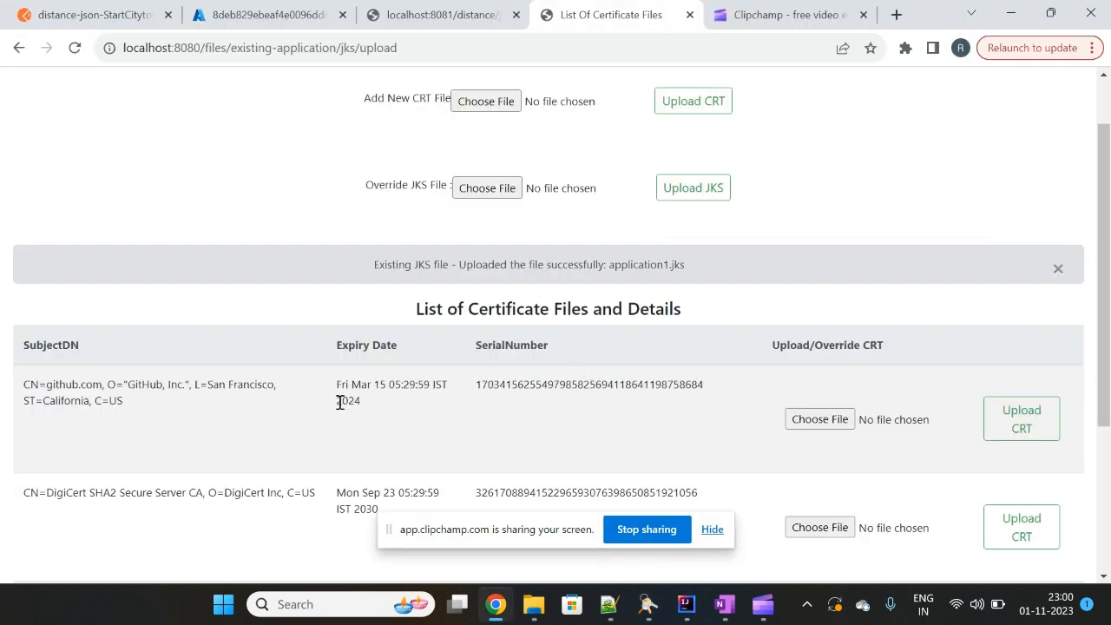
drag(1109, 336, 1109, 504)
drag(1109, 435, 1108, 289)
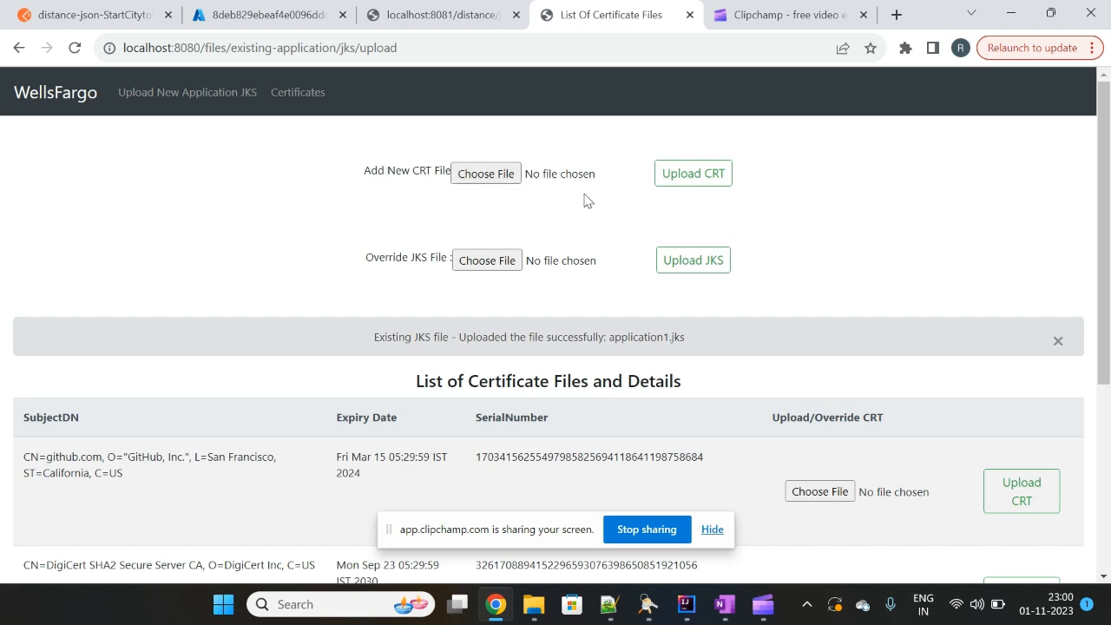
key(alt+Tab)
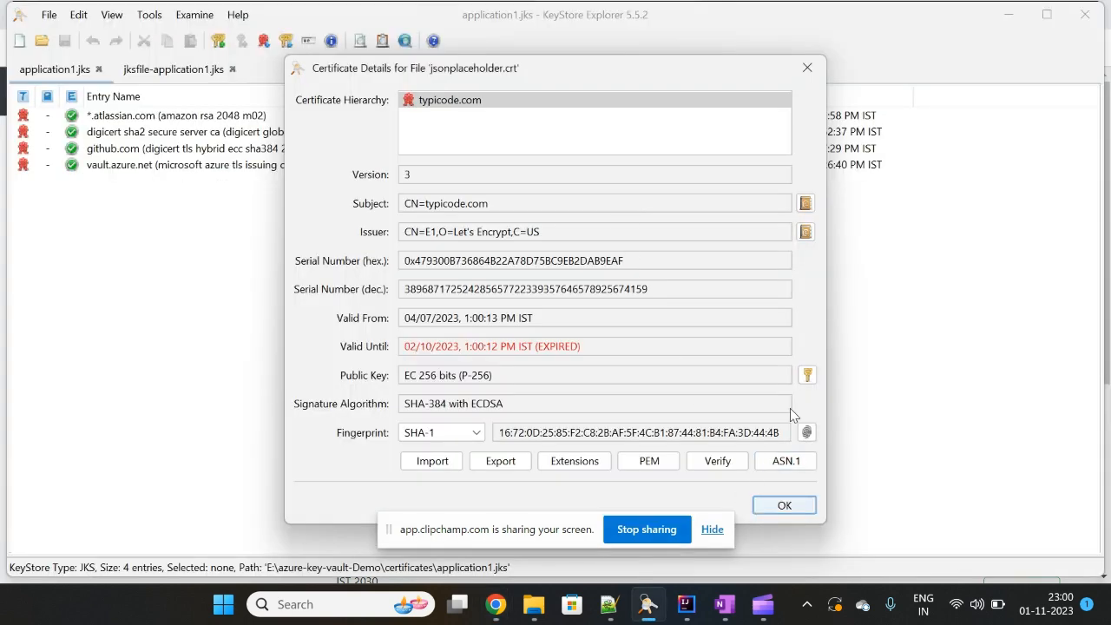
click(808, 68)
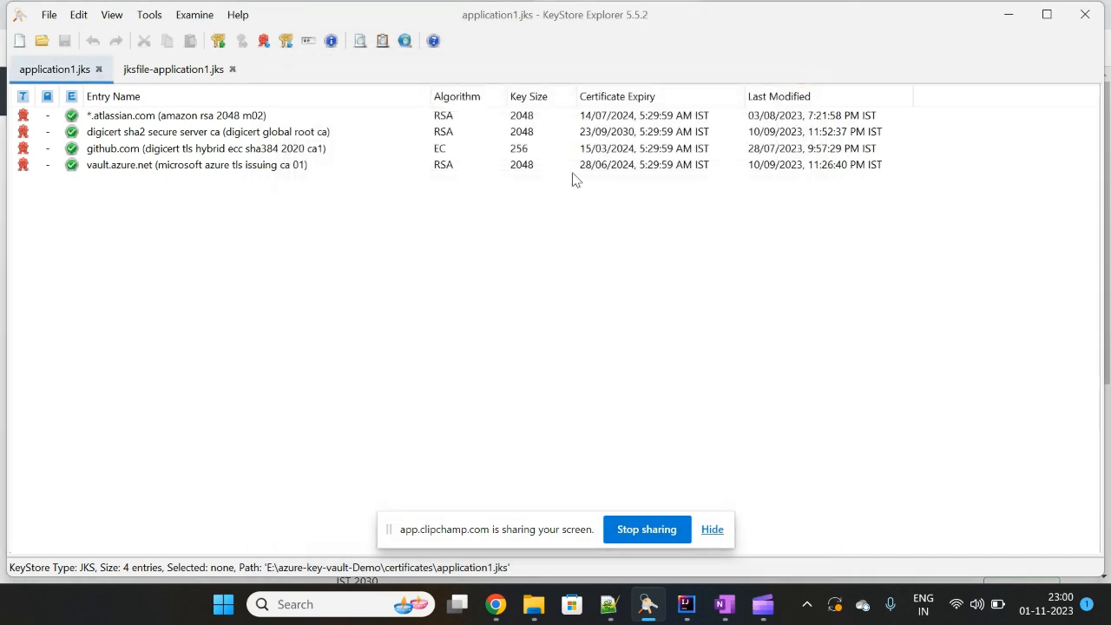
In the web application, upload jsonplaceholder.crt as a new CRT file and review the List of Certificate Files and Details.
key(alt+Tab)
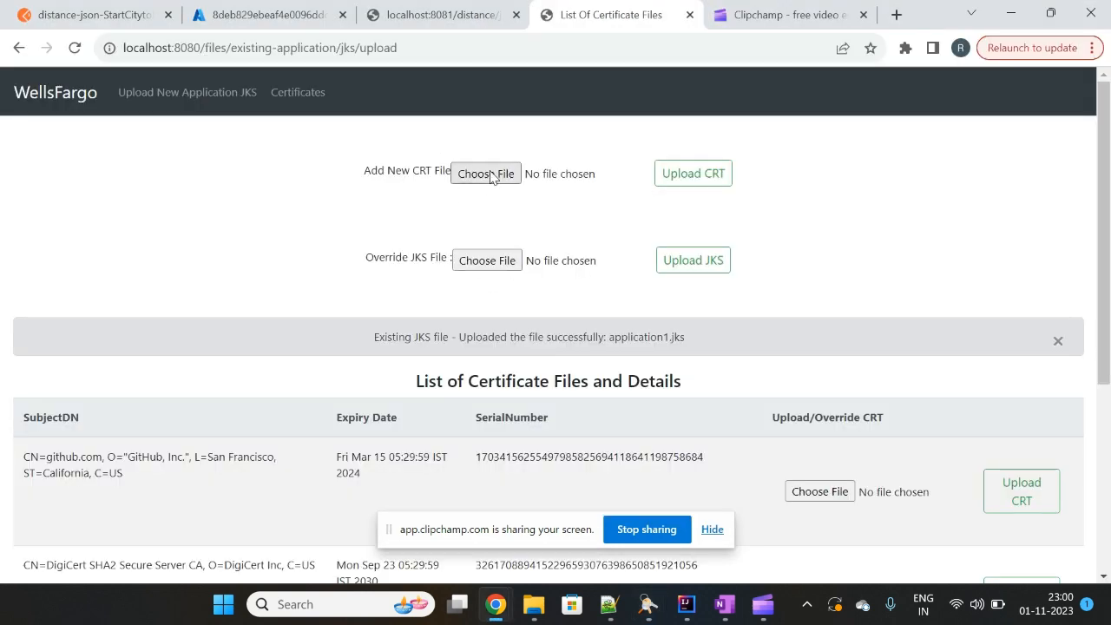
click(491, 175)
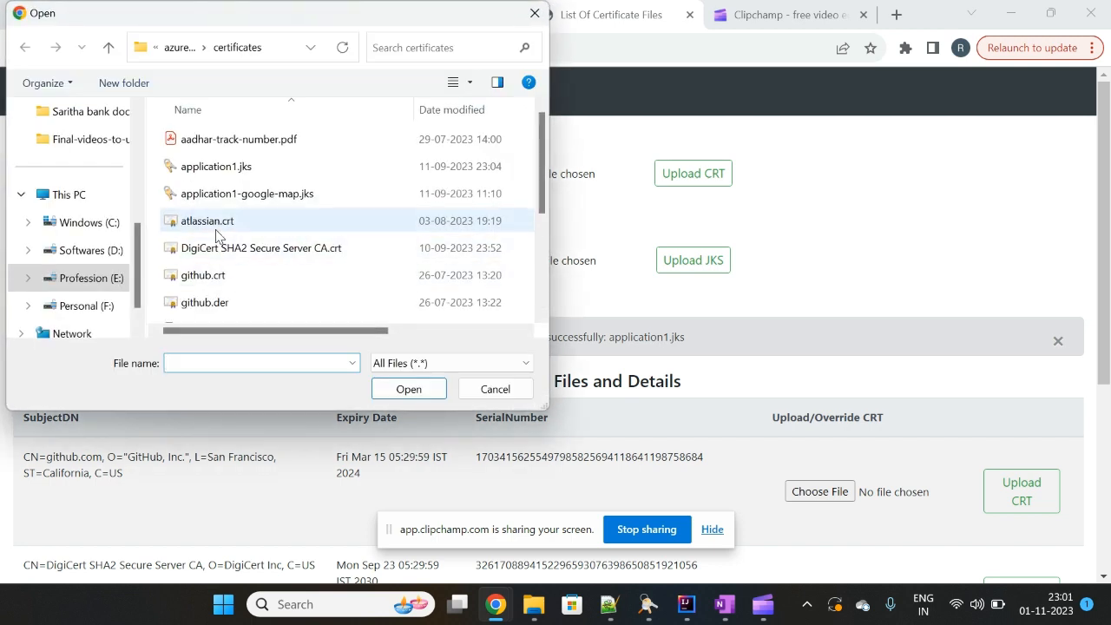
drag(545, 182, 547, 260)
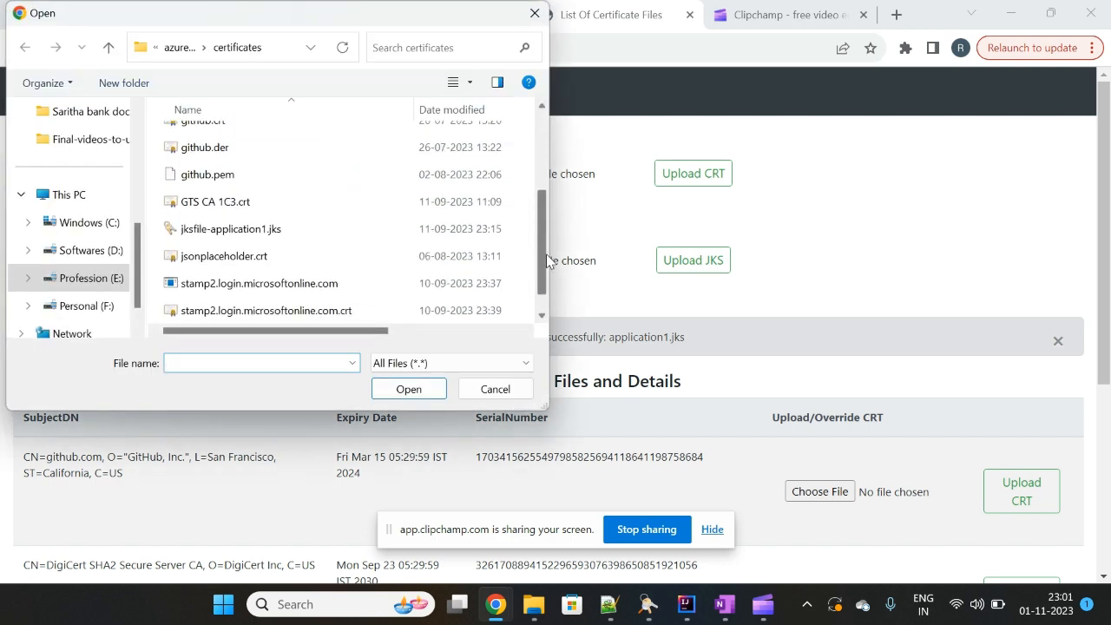
click(245, 265)
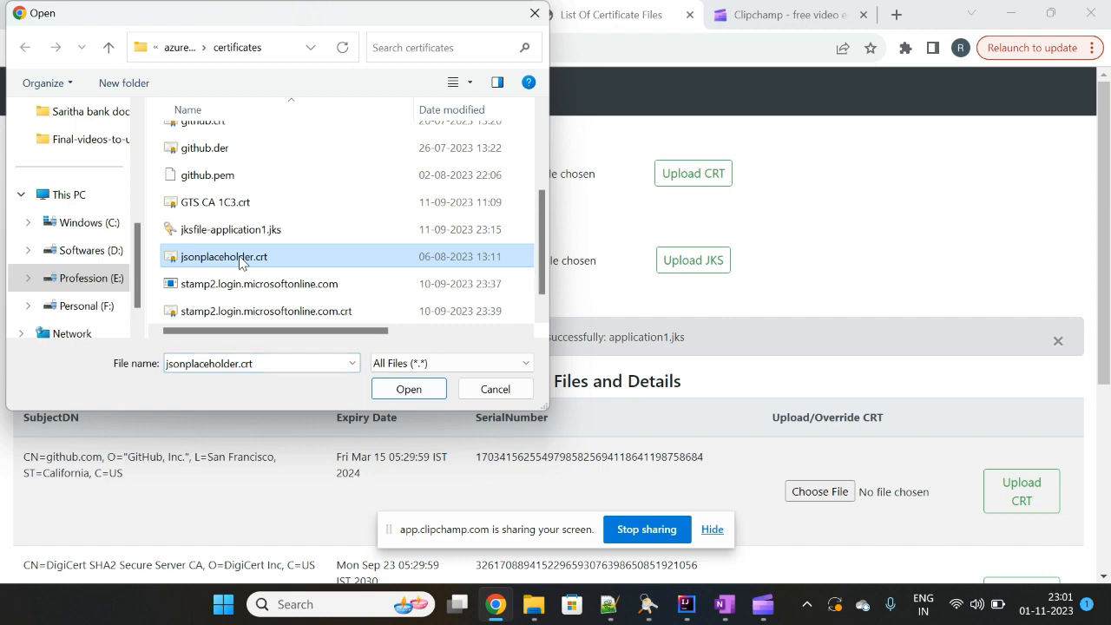
click(408, 390)
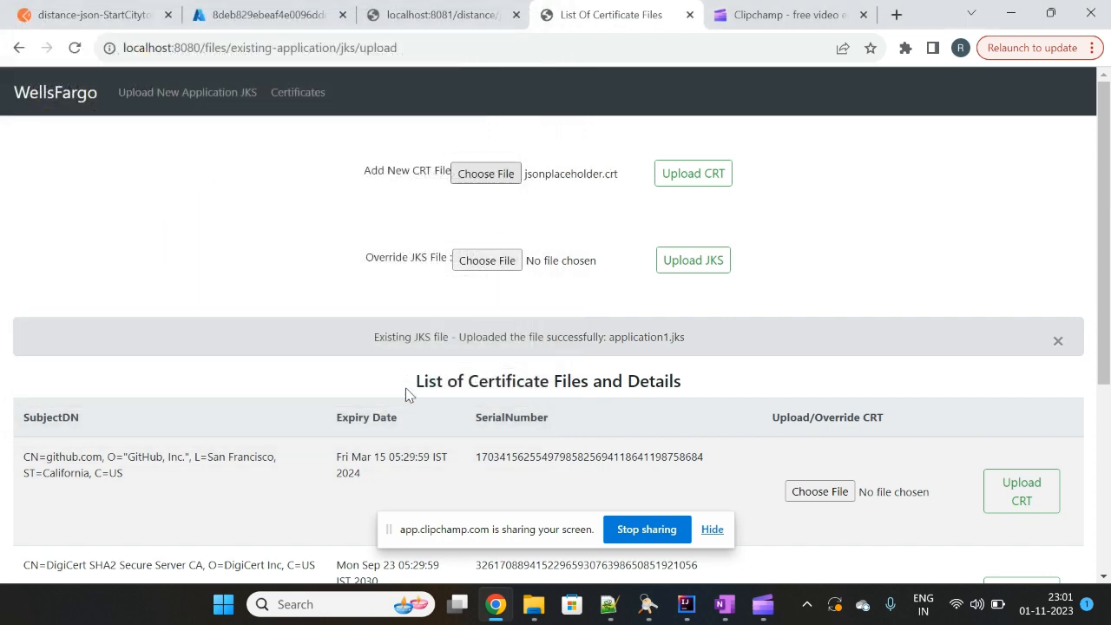
click(682, 187)
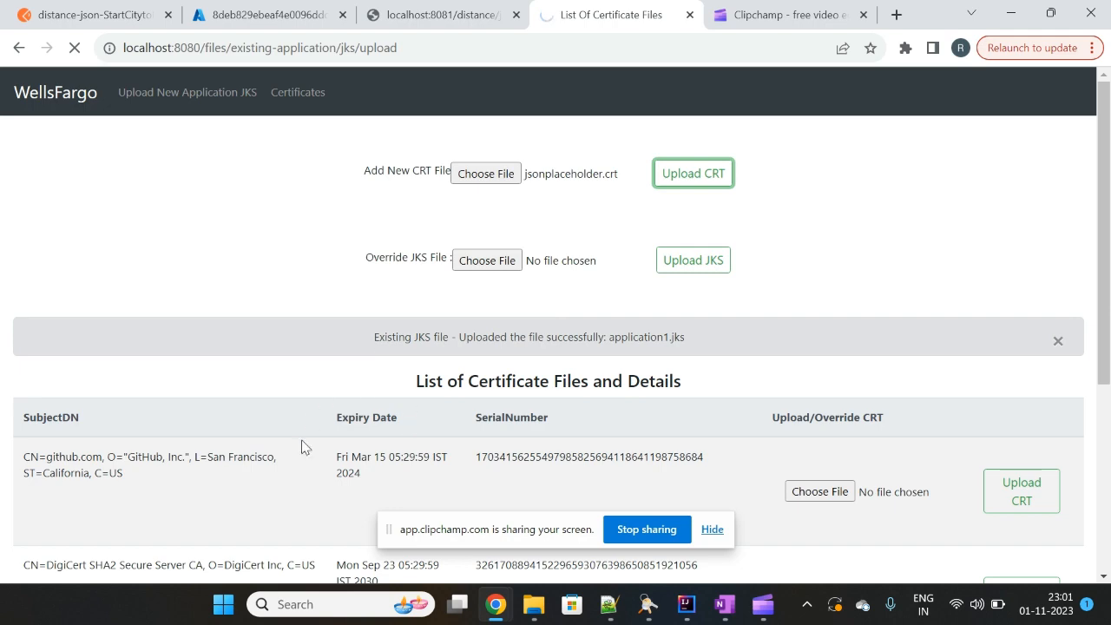
drag(1108, 315, 1109, 450)
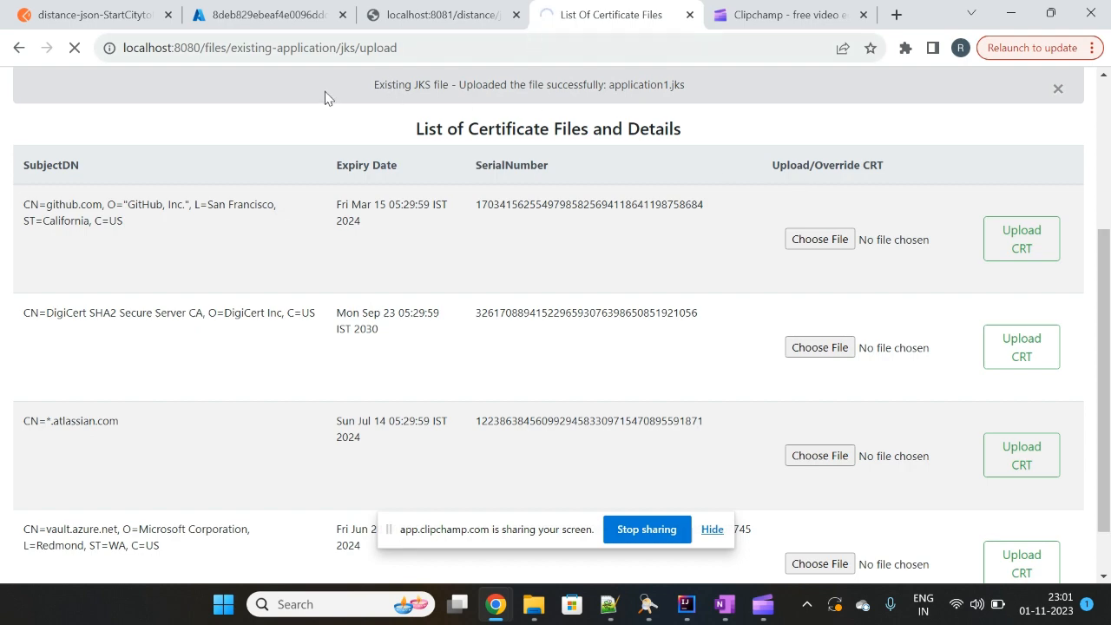
drag(1109, 359, 1109, 312)
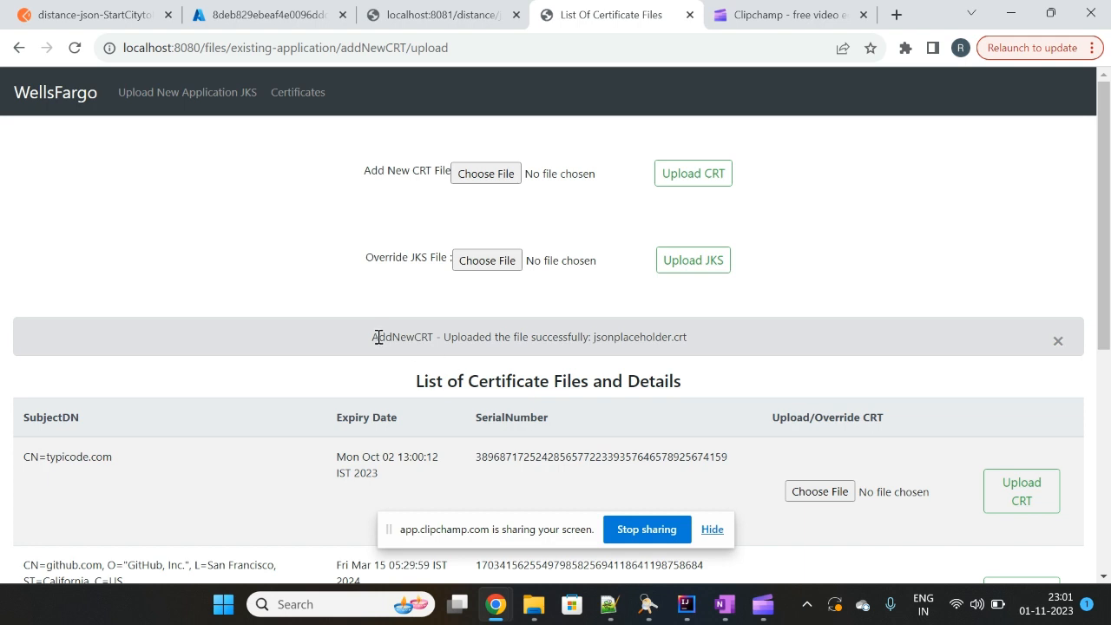
Highlight the AddNewCRT upload message for jsonplaceholder.crt and review the entries in the List of Certificate Files and Details.
drag(367, 338, 653, 340)
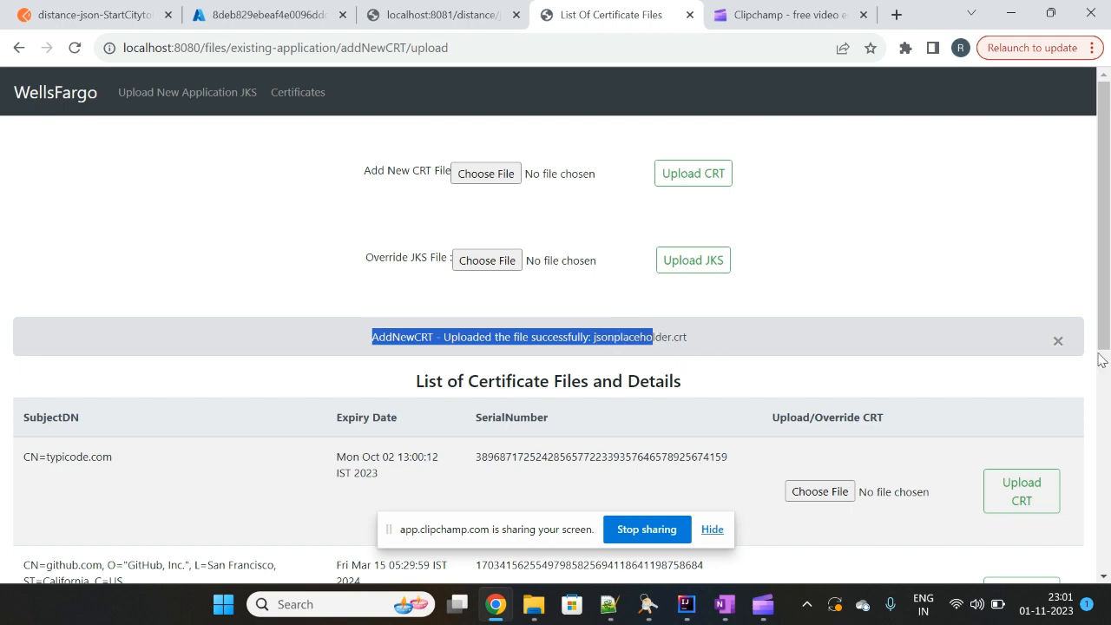
drag(1108, 275, 1109, 341)
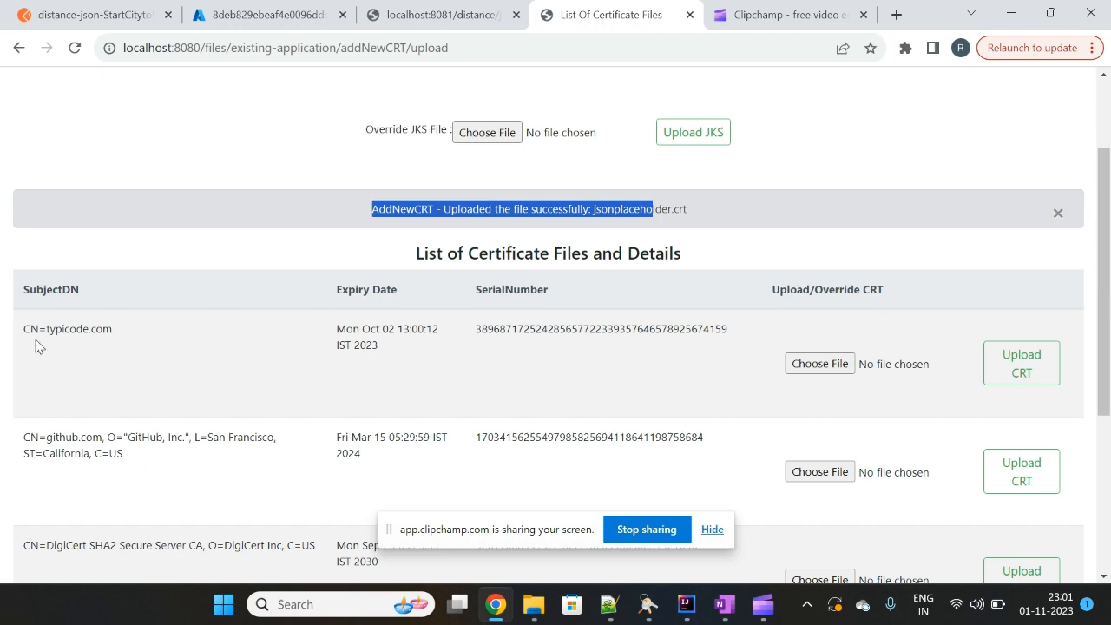
drag(1109, 284, 1099, 360)
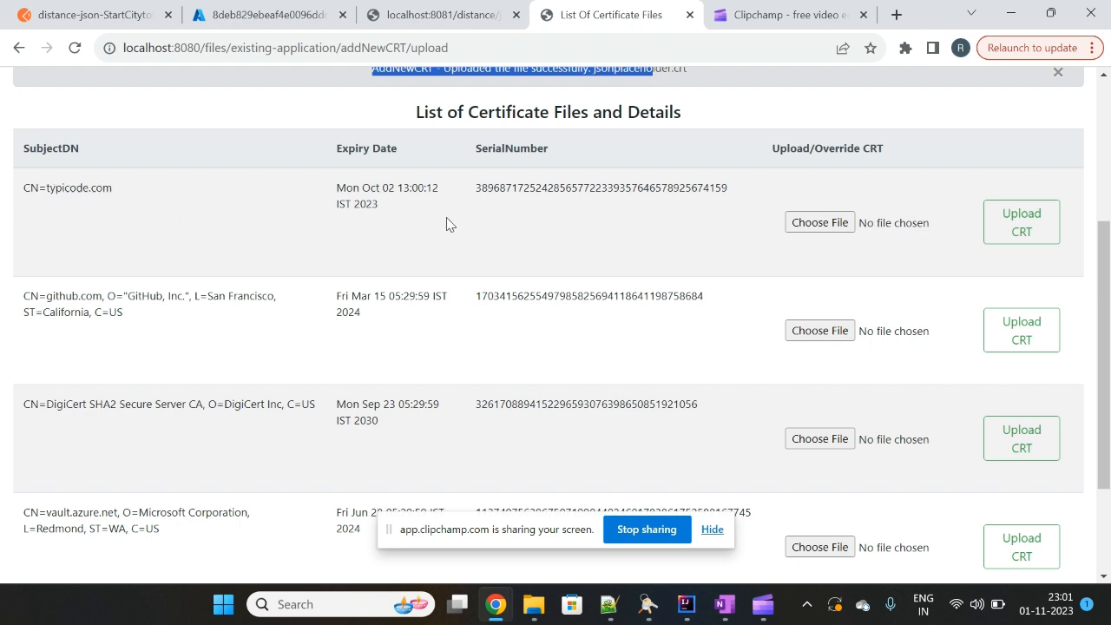
Compare the typicode.com entry's subject, expiry date and serial number in the web application with the jsonplaceholder.crt details in KeyStore Explorer.
key(alt+Tab)
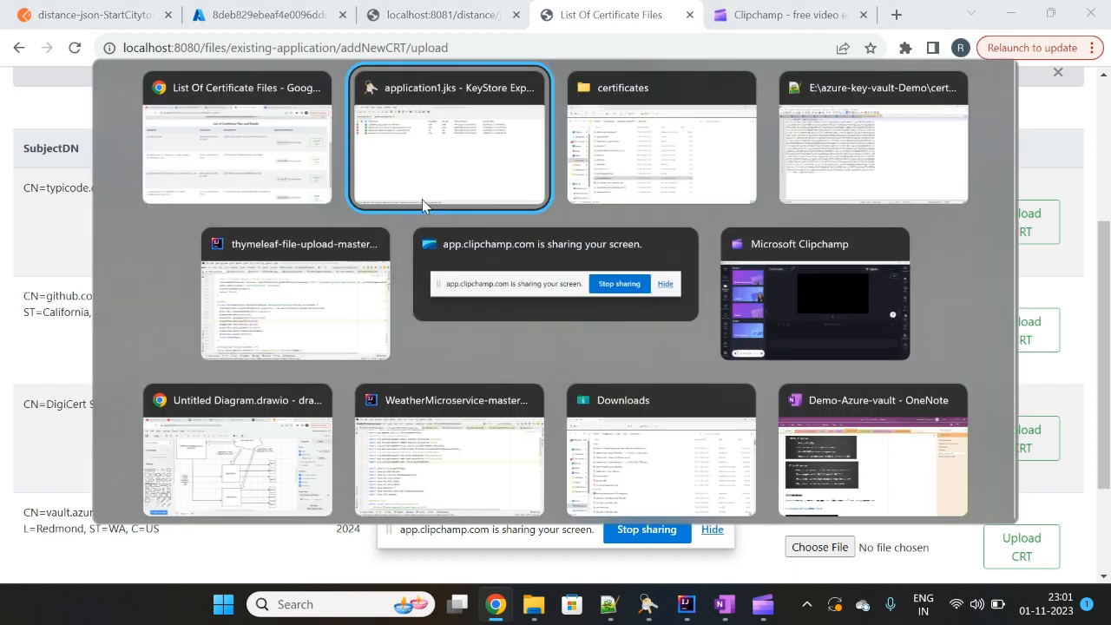
key(alt+Tab)
key(alt+Tab)
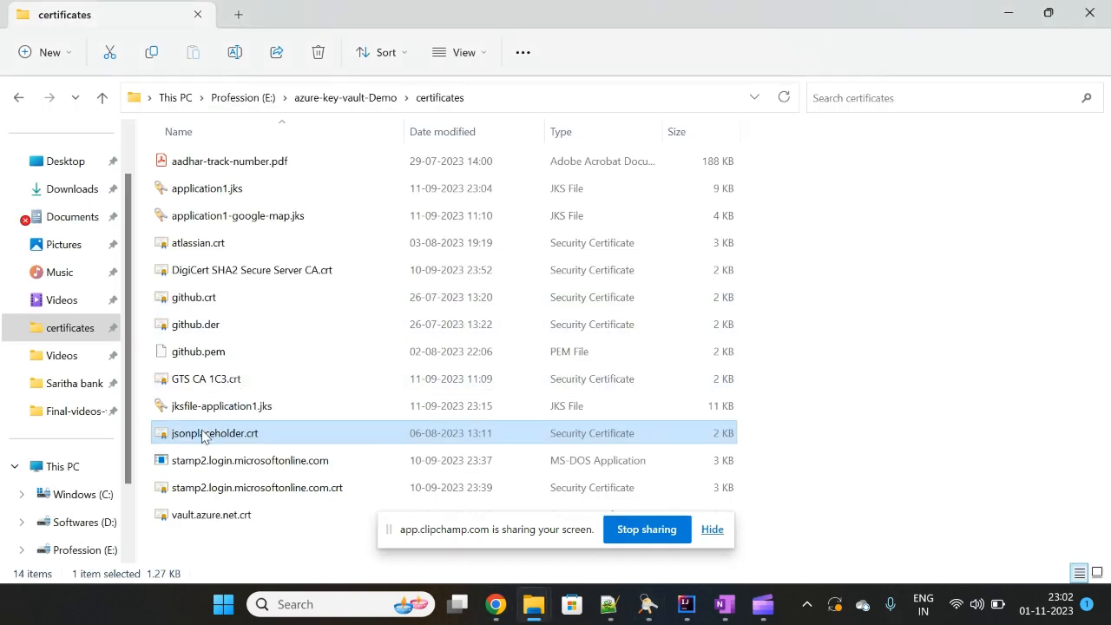
drag(213, 434, 219, 437)
key(alt+Tab)
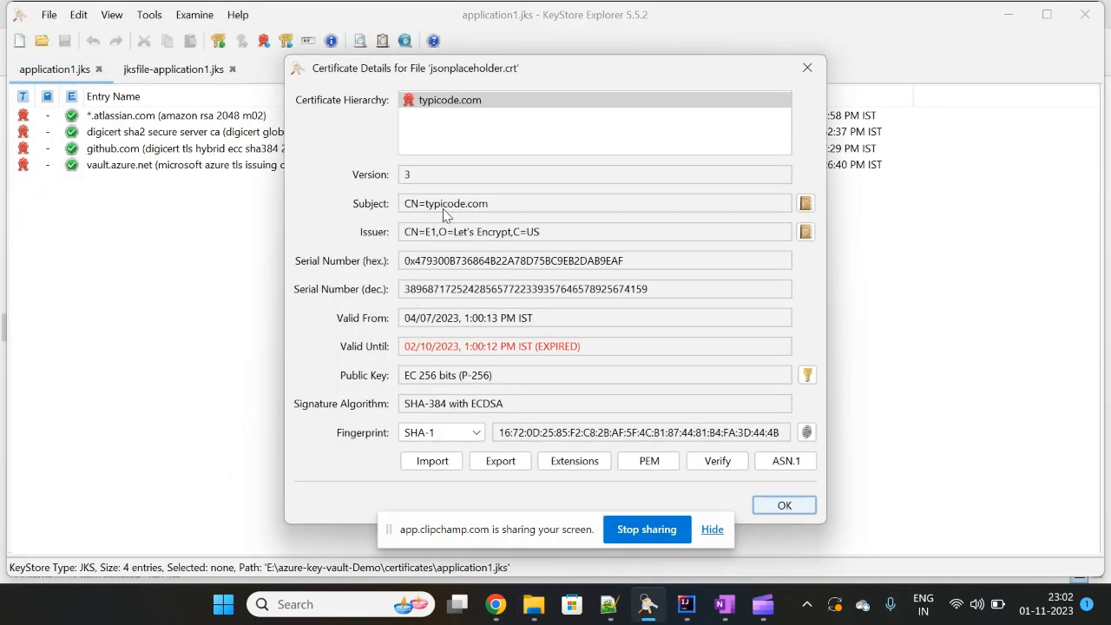
key(alt+Tab)
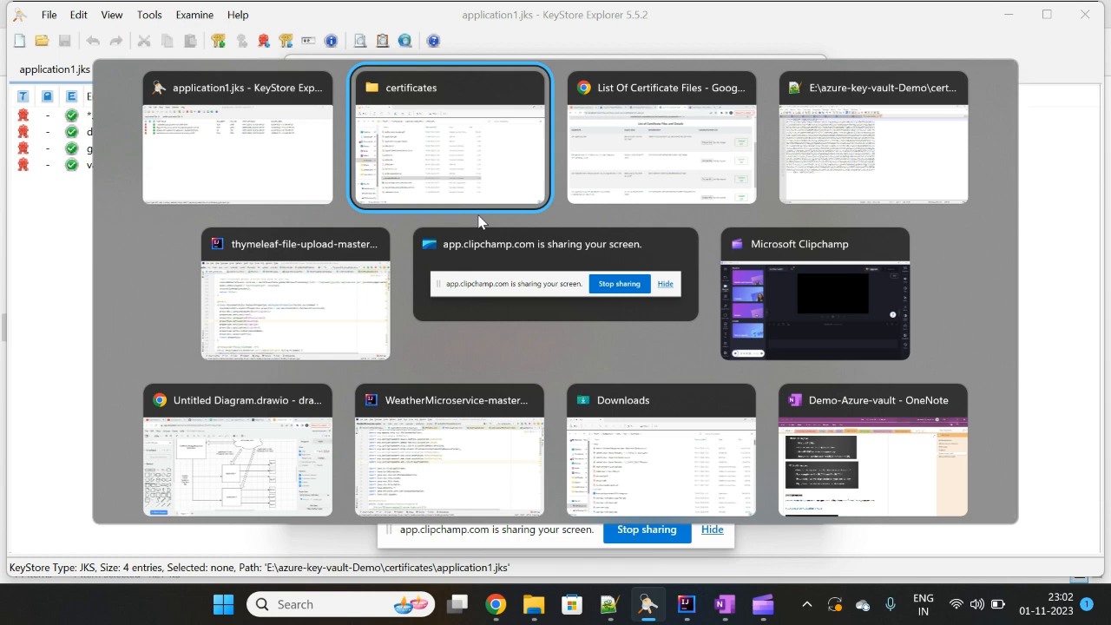
key(Tab)
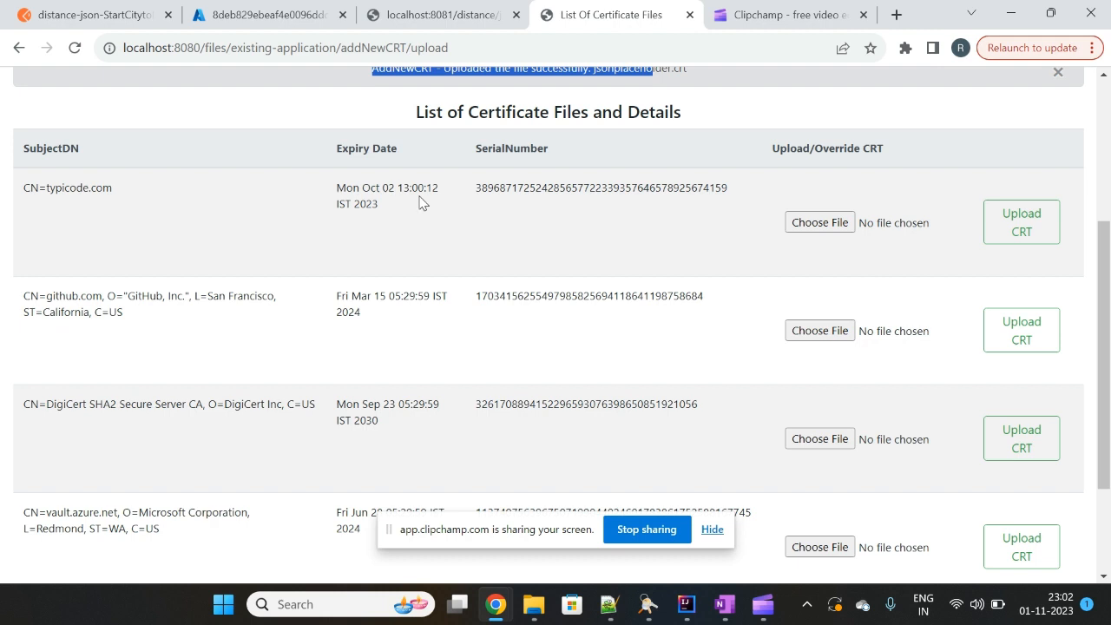
key(alt+Tab)
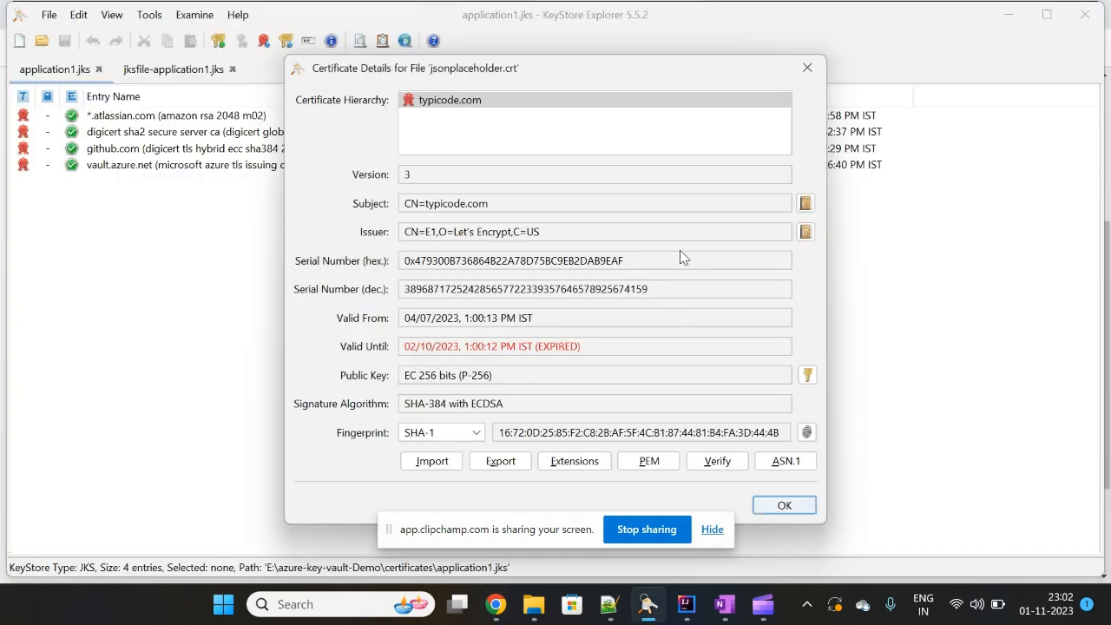
key(alt+Tab)
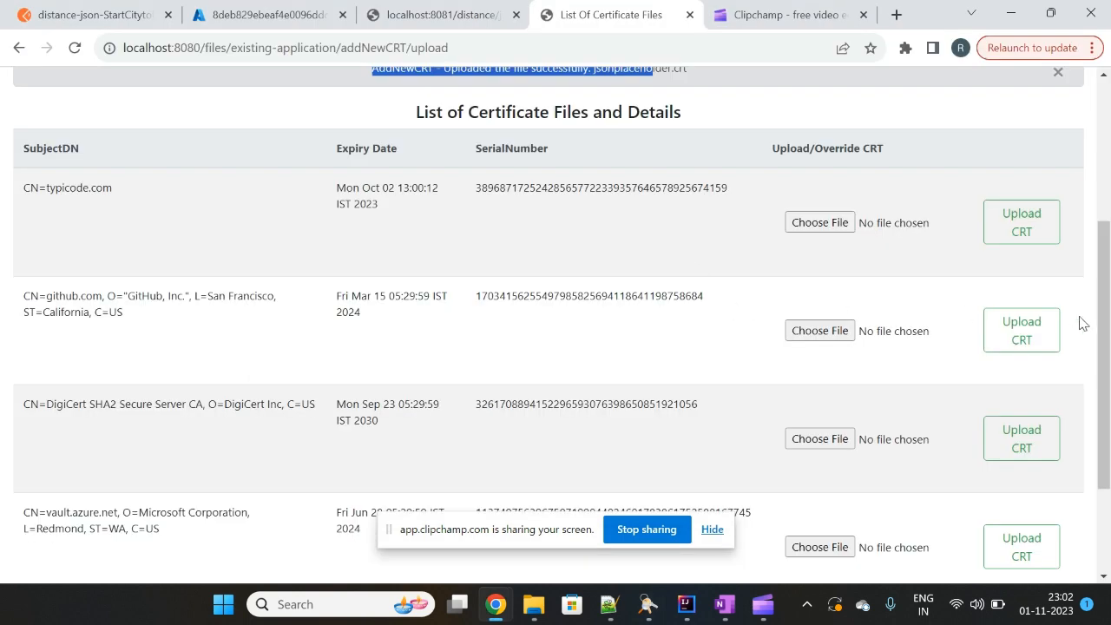
In the Azure portal, refresh the versions of the jksfile-content-application1 secret and open the current version's properties.
drag(1105, 353, 1105, 249)
scroll(1105, 249, down, 1)
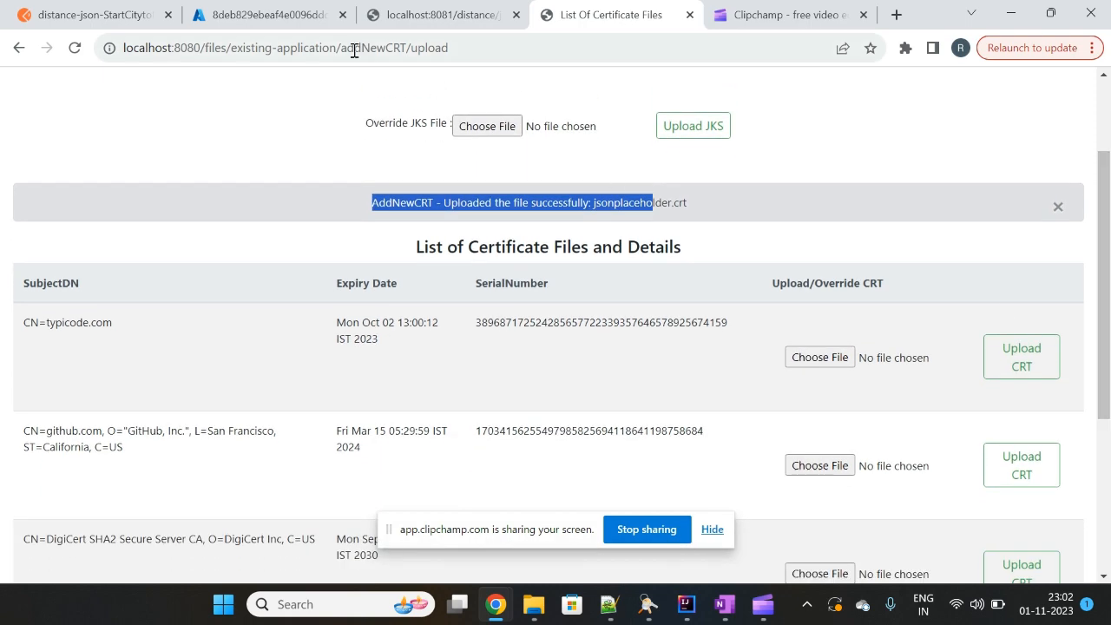
click(289, 24)
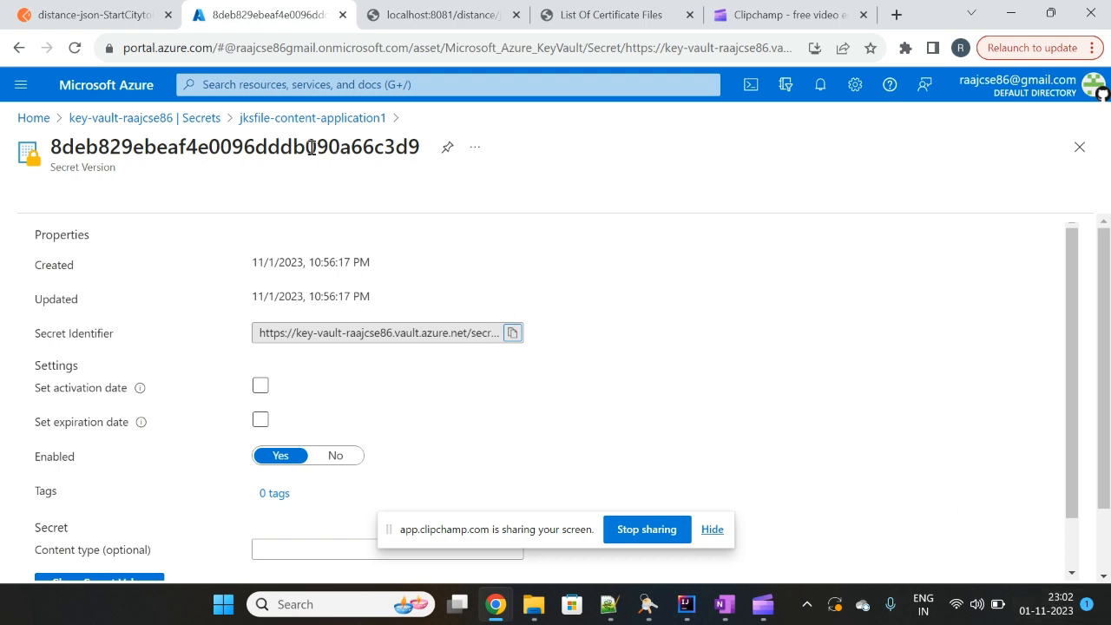
click(252, 119)
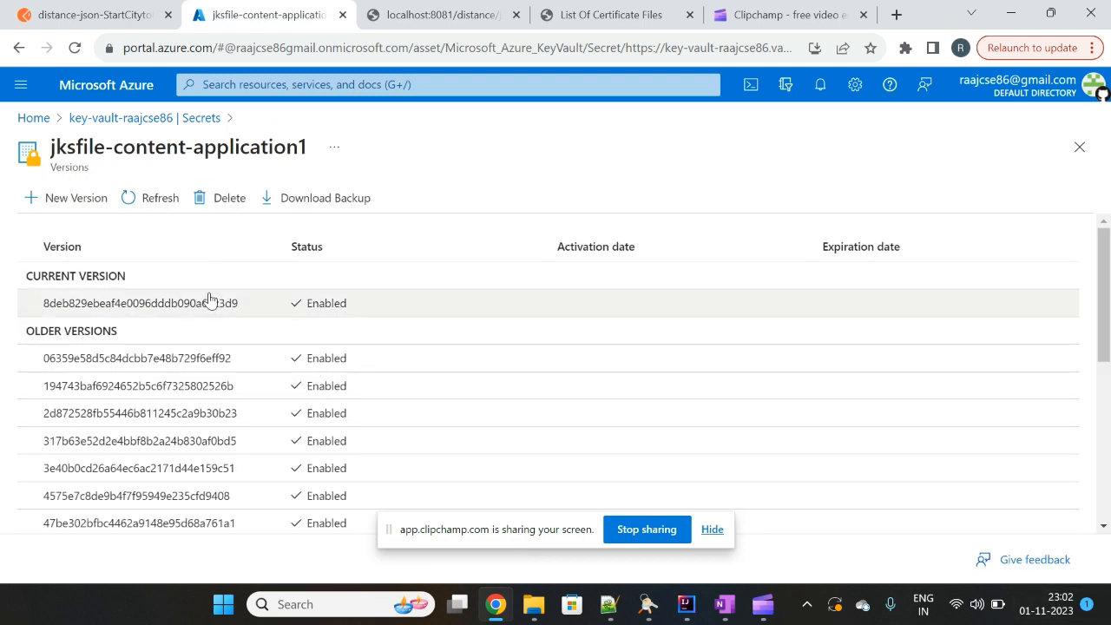
click(158, 201)
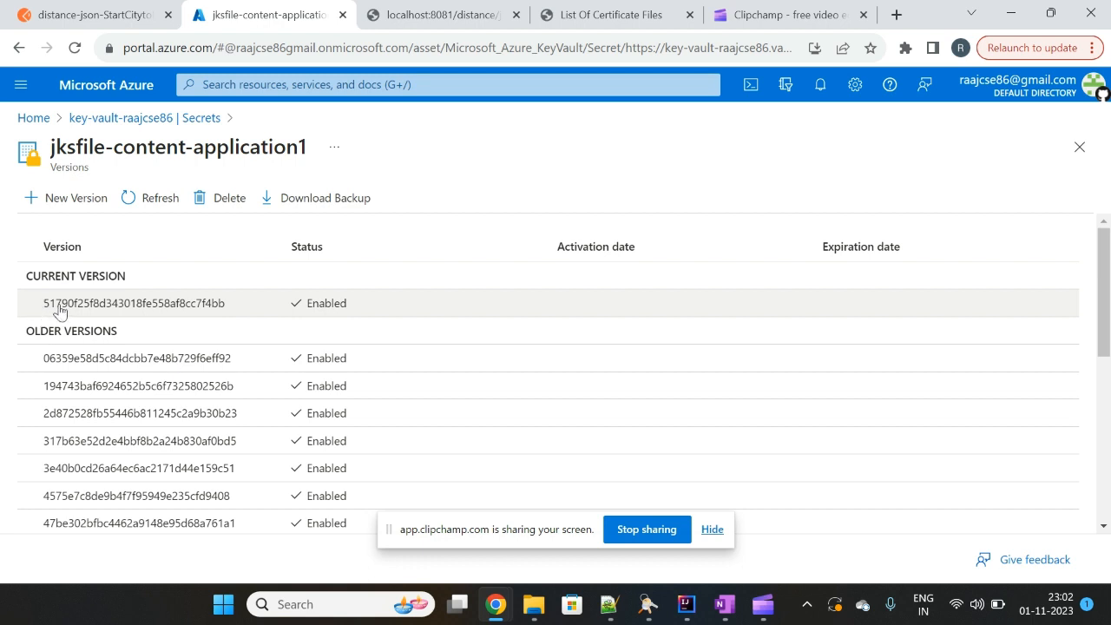
click(95, 306)
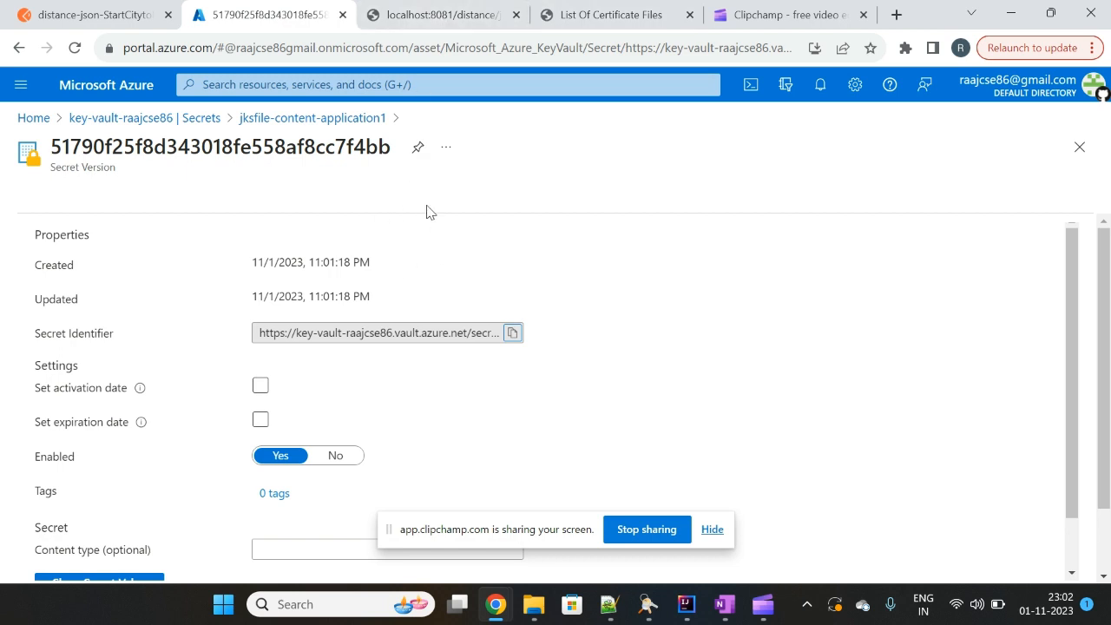
In the web application, override the CN=typicode.com certificate with jsonplaceholder.crt and review the certificate list.
click(584, 9)
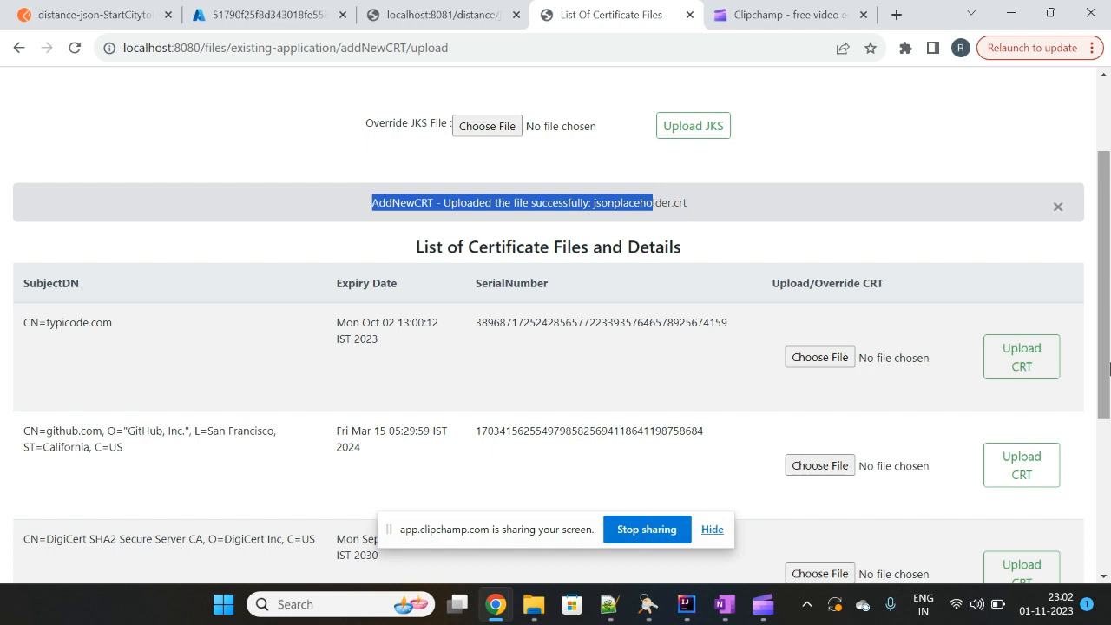
scroll(1109, 369, up, 1)
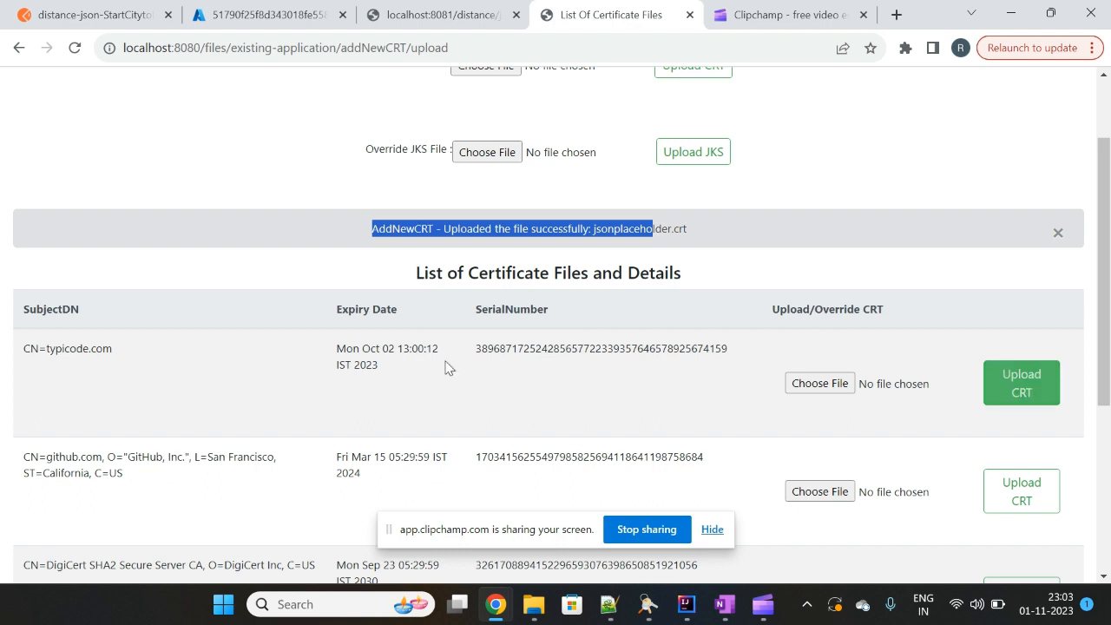
click(839, 391)
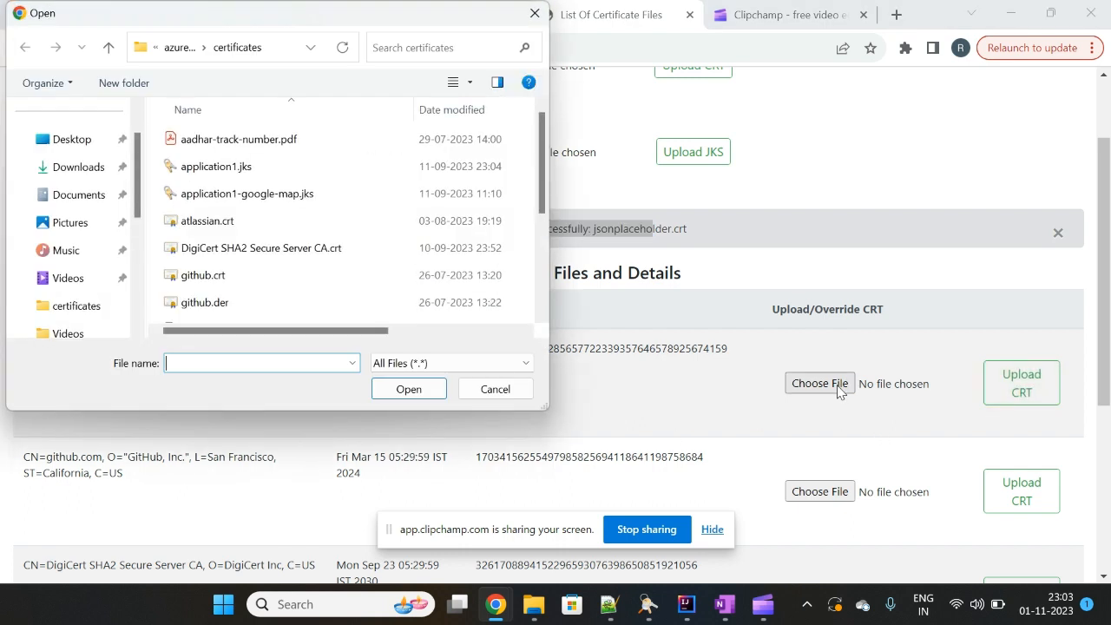
drag(540, 168, 544, 259)
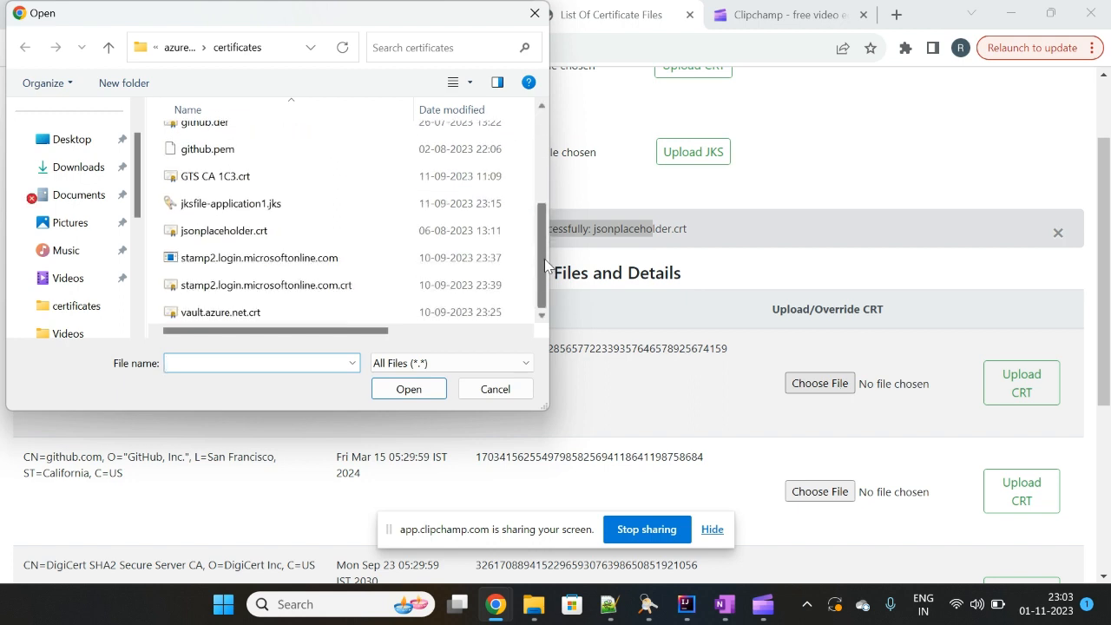
click(259, 234)
click(410, 393)
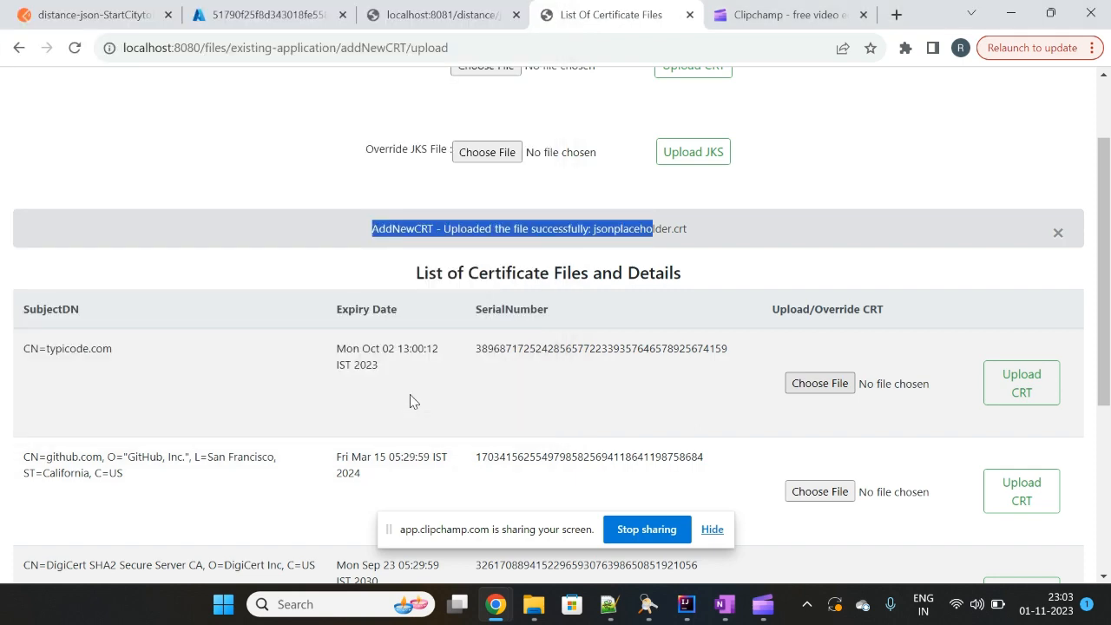
click(1025, 387)
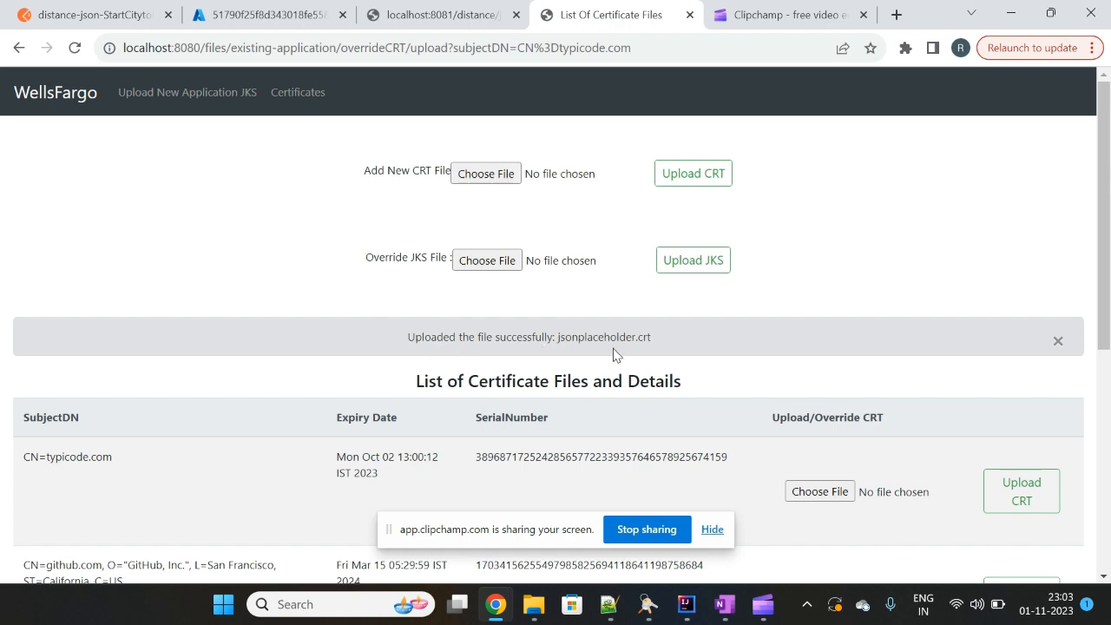
scroll(1109, 297, down, 3)
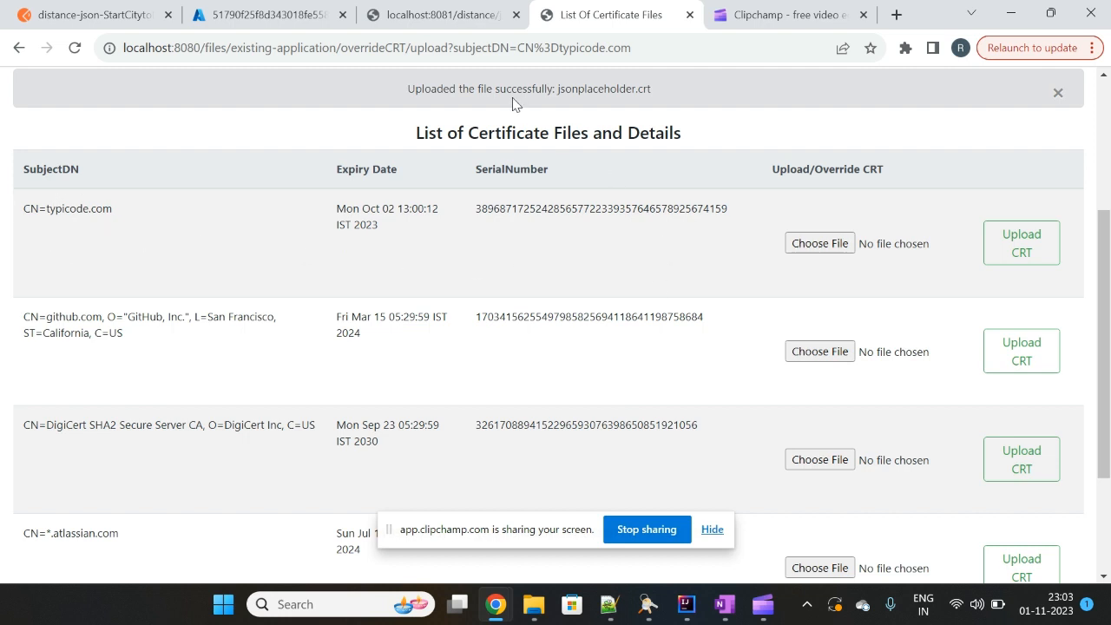
Return to the Azure portal, refresh the jksfile-content-application1 versions again, and check the creation time of the new current version.
click(288, 10)
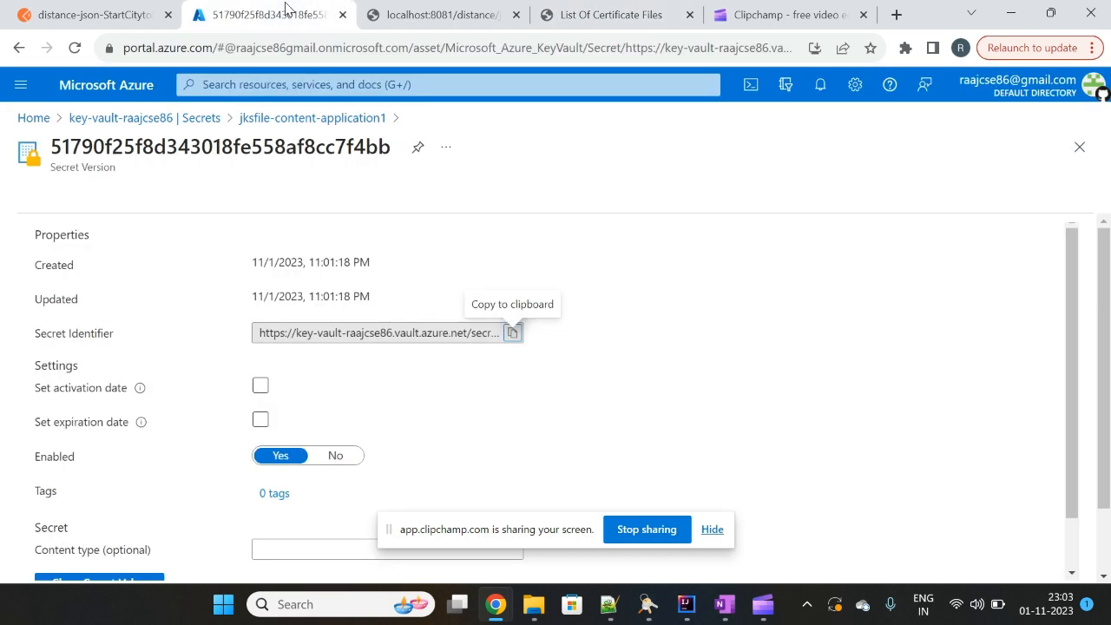
click(337, 119)
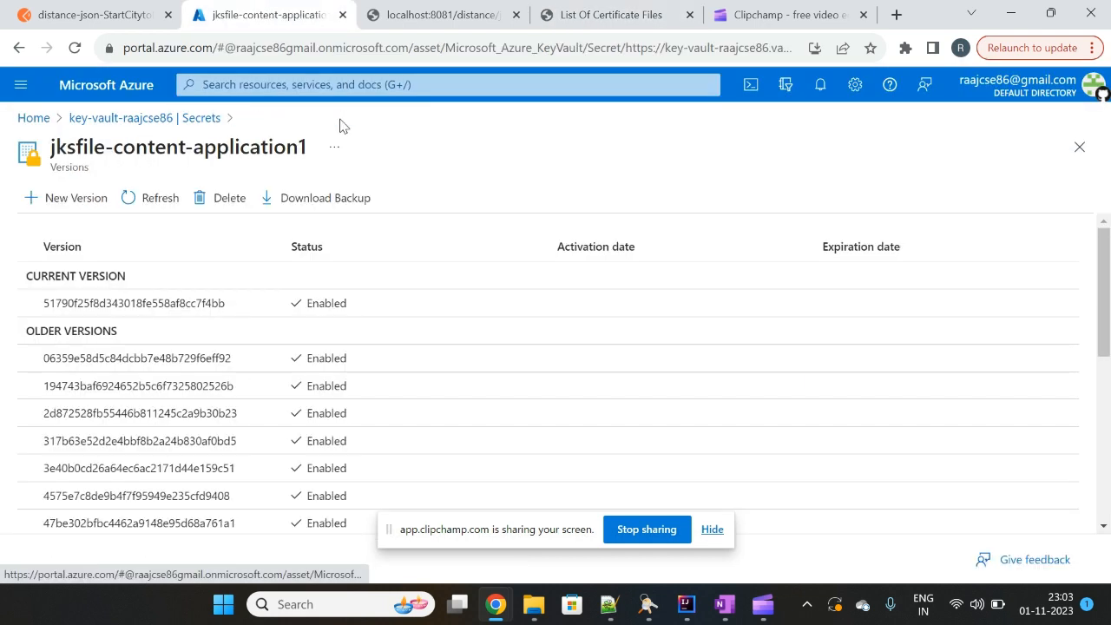
click(165, 203)
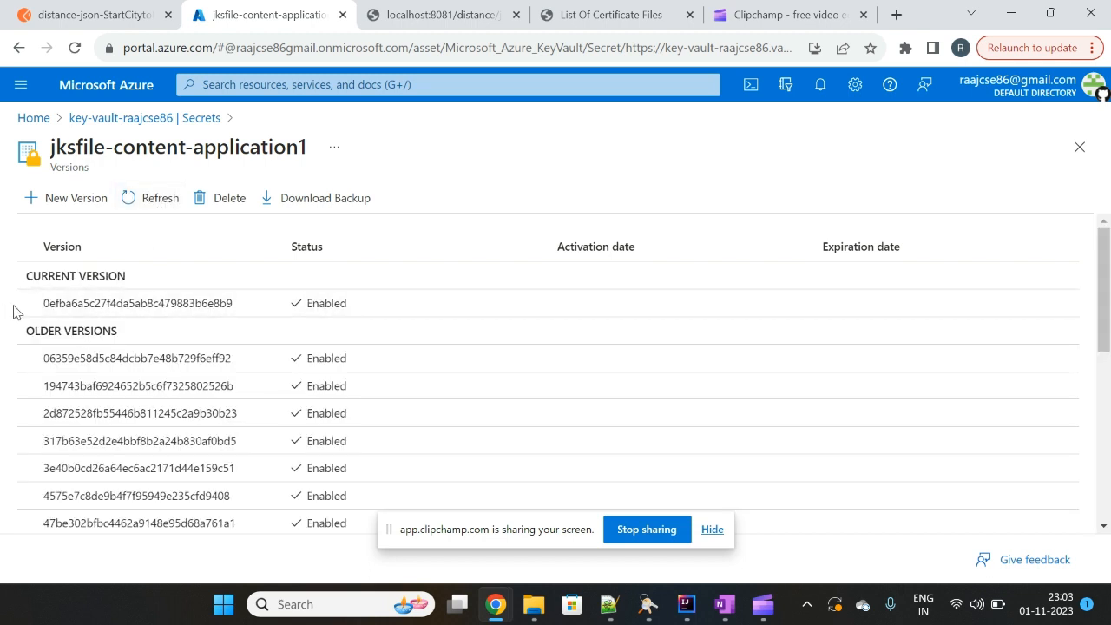
click(167, 311)
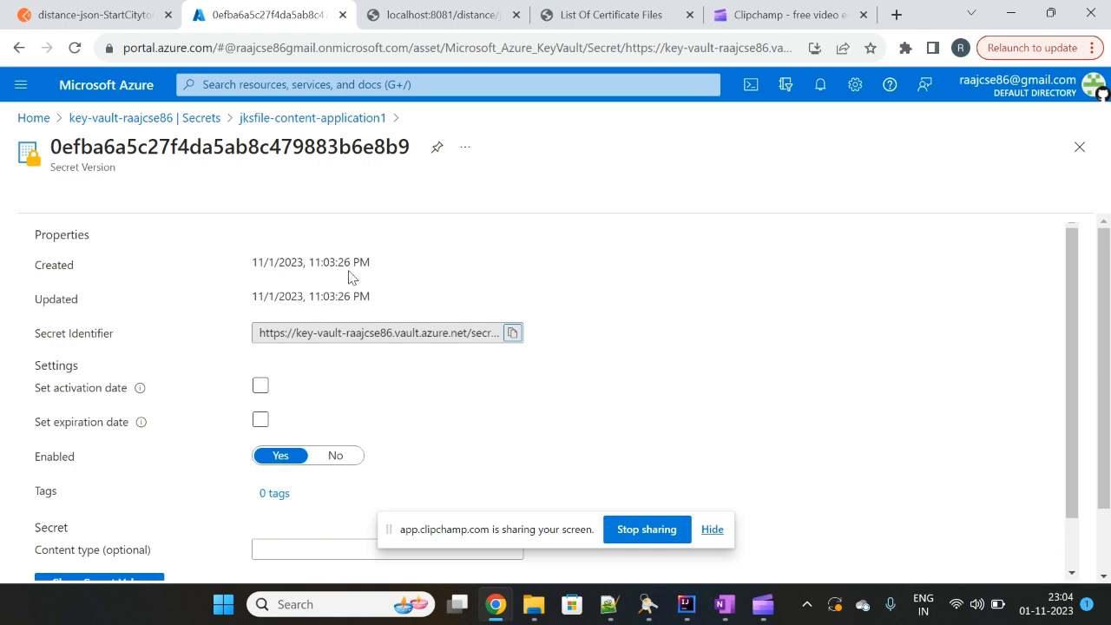
In the web application, look over the Add New CRT and Override JKS options and open the Upload NEW JKS File page.
click(646, 12)
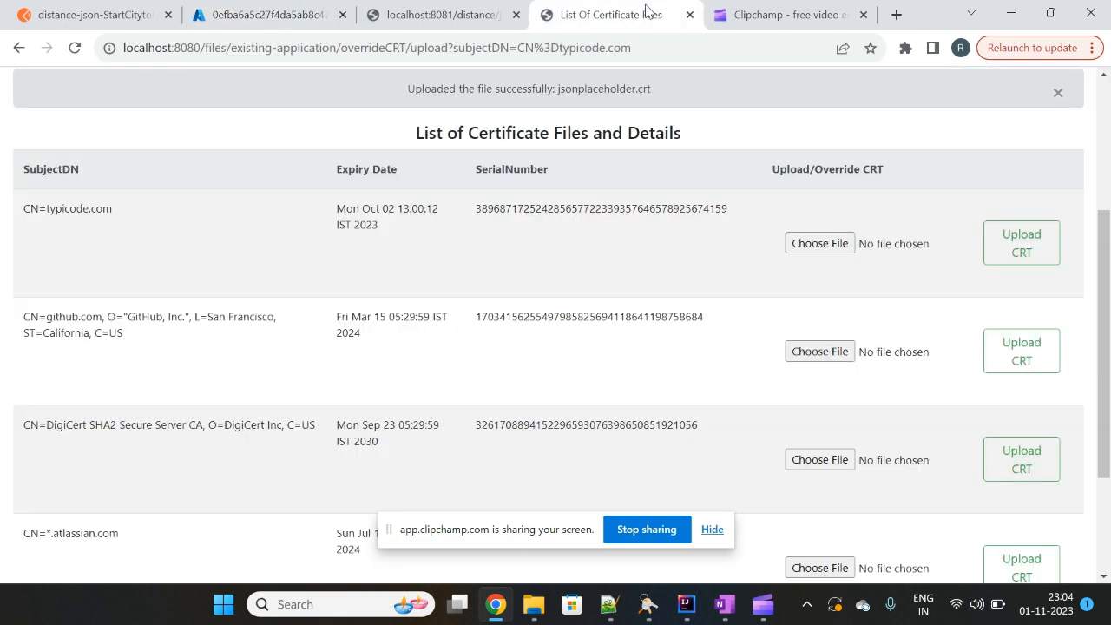
scroll(1107, 305, up, 1)
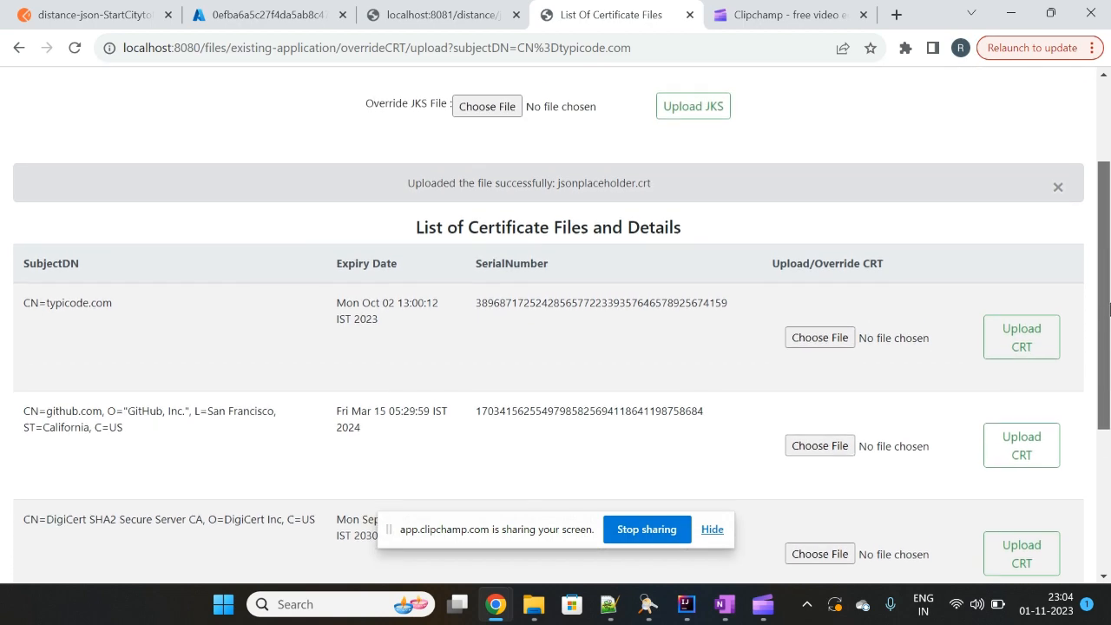
drag(1108, 306, 1108, 259)
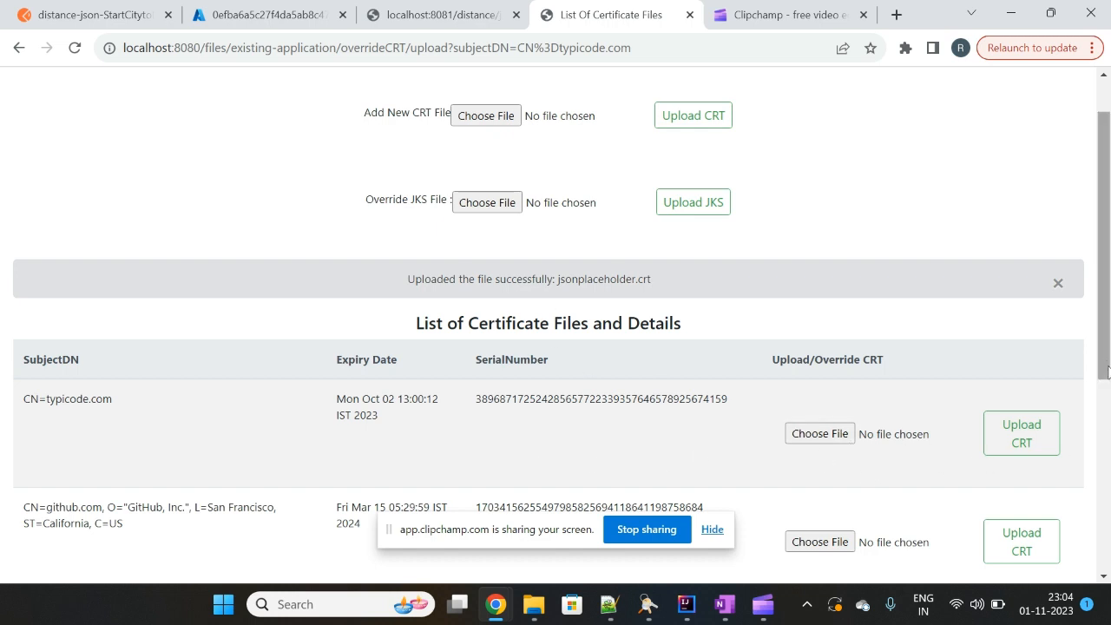
scroll(1104, 364, up, 1)
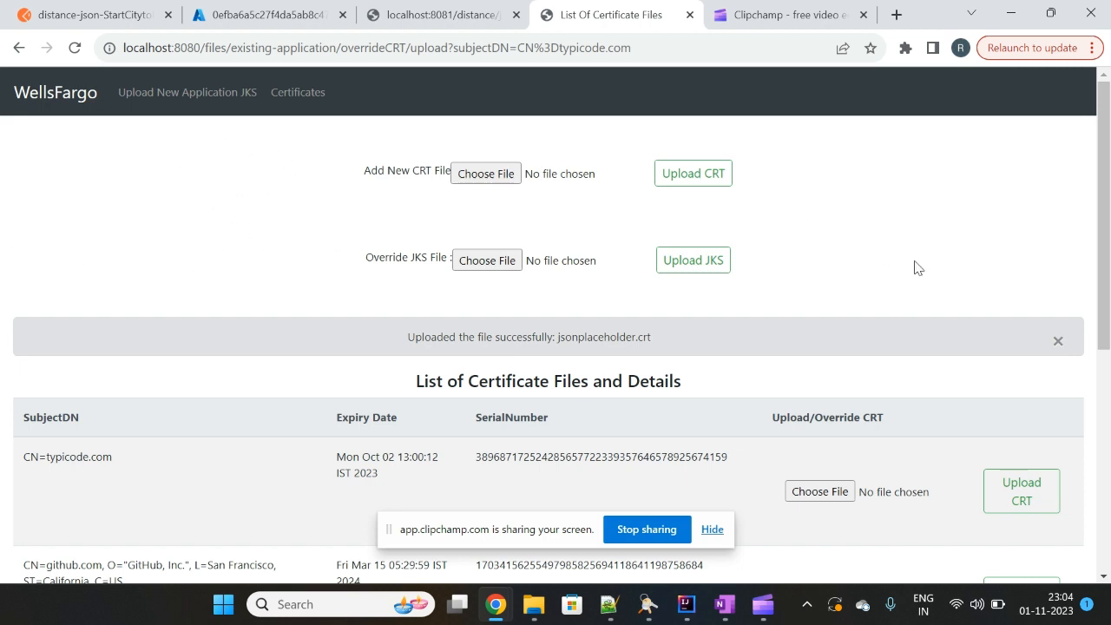
drag(1108, 240, 1108, 178)
click(205, 95)
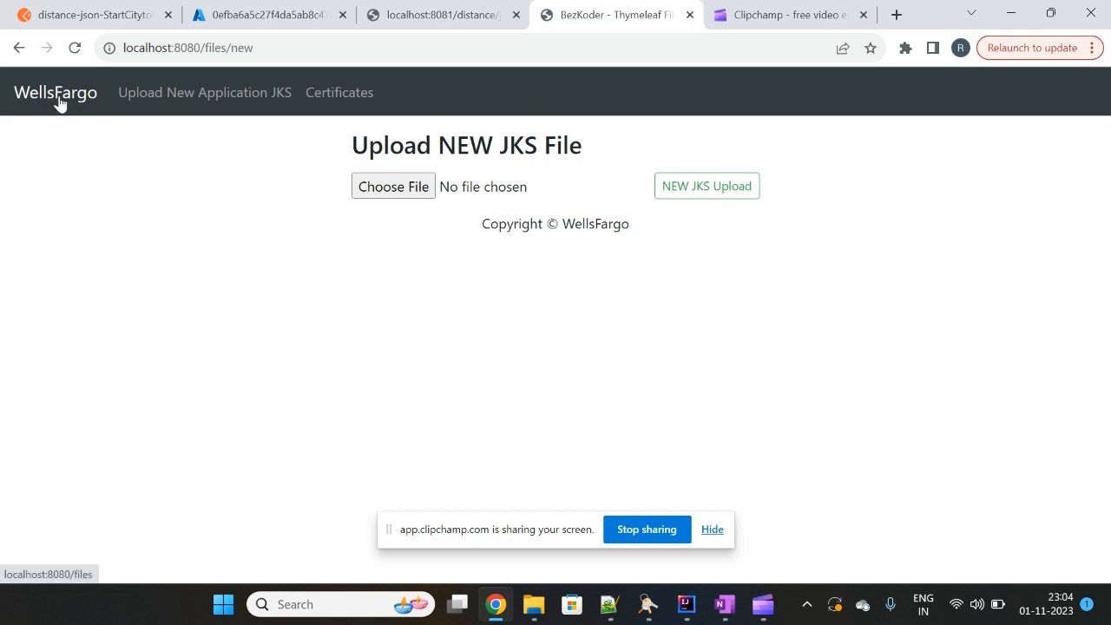
click(287, 50)
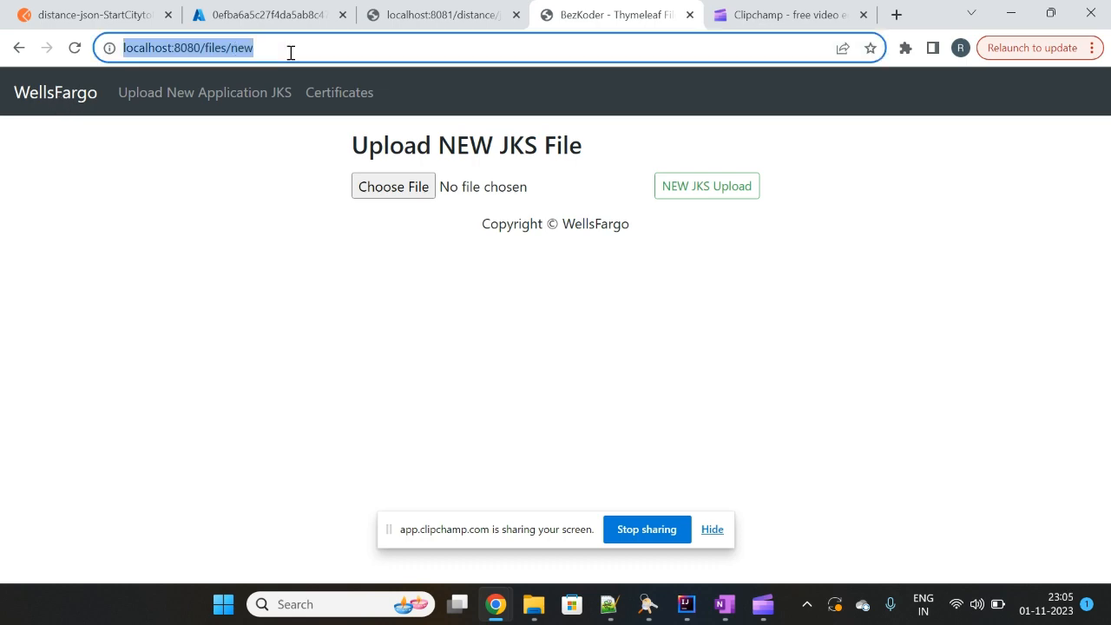
Switch to Notepad++ and open the "new 69" notes to review the demo's numbered steps.
key(alt+Tab)
key(alt+Tab)
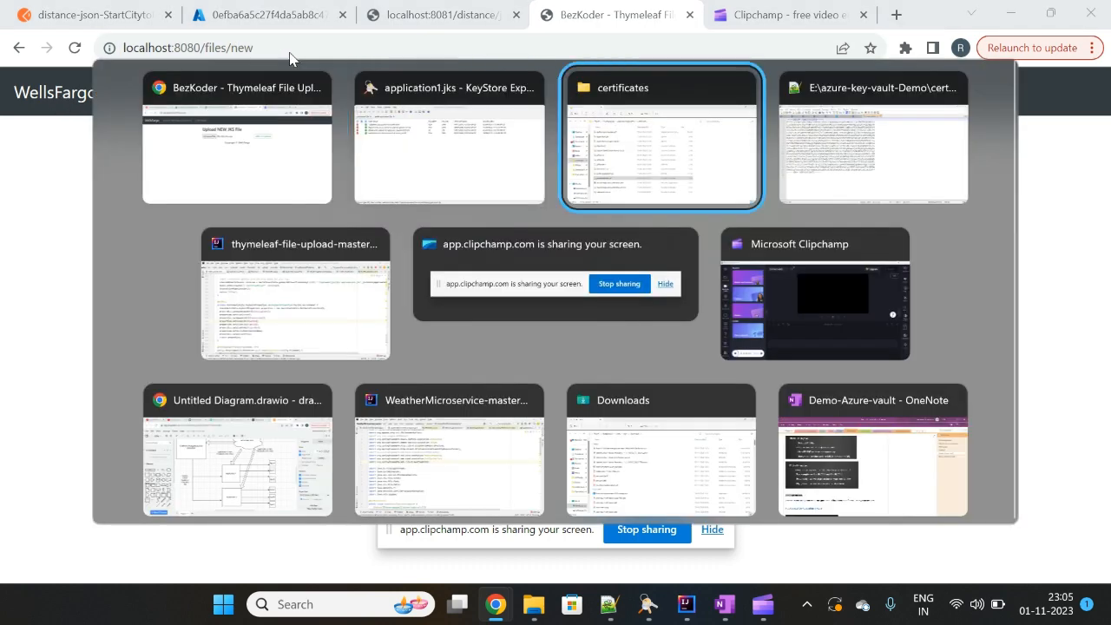
key(alt+Tab)
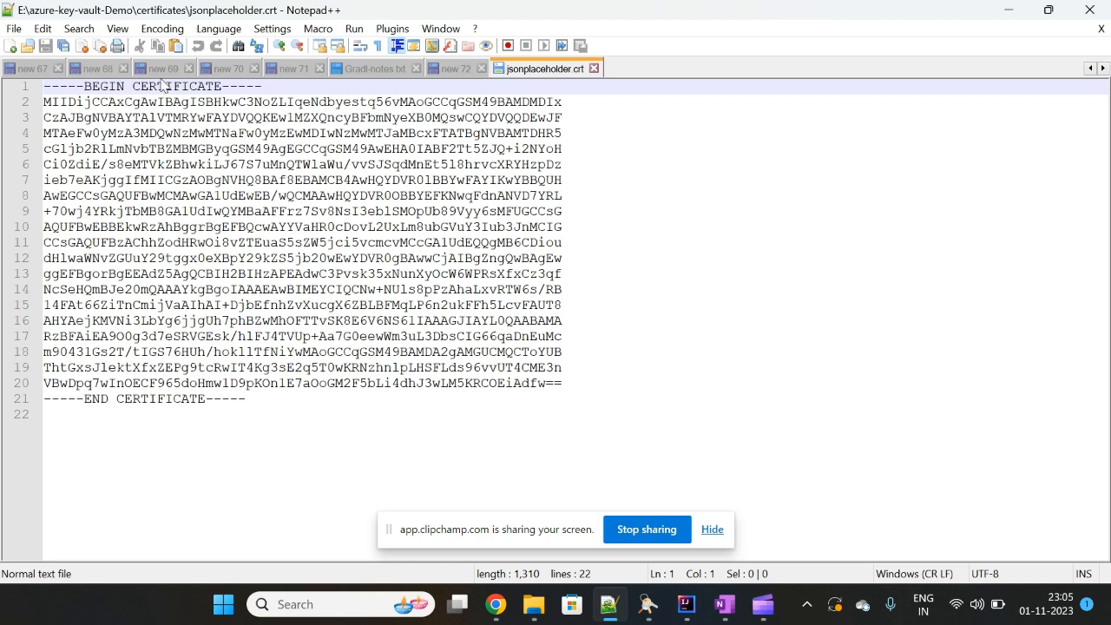
click(160, 73)
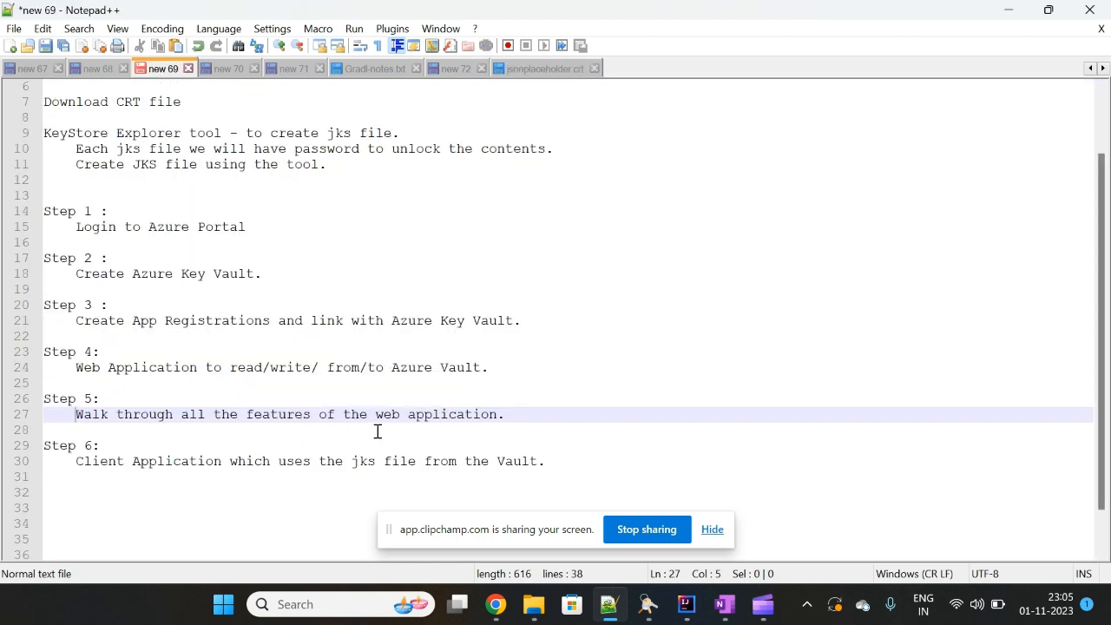